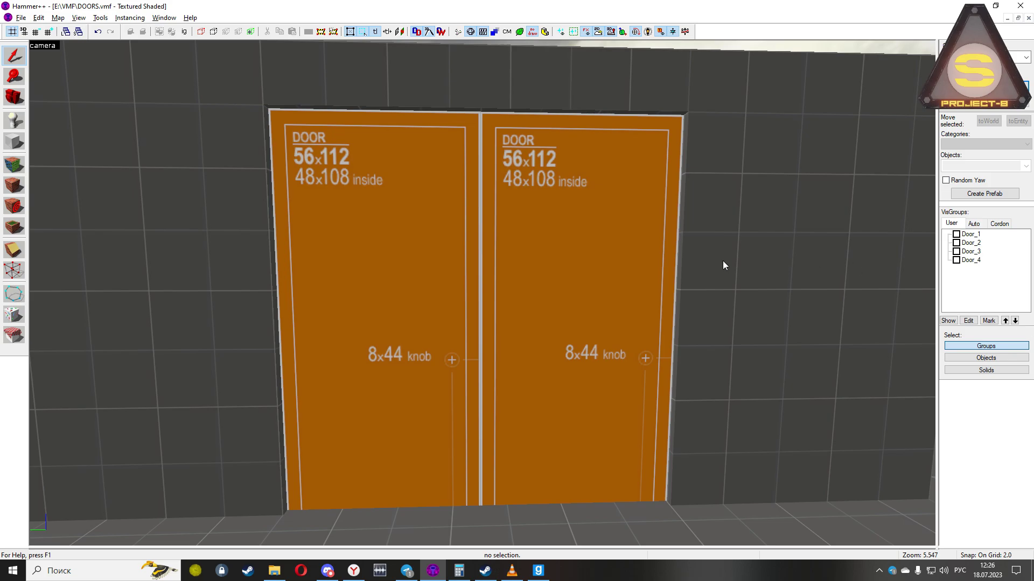
Inspect the properties of the right and left func_door entities, including the left door's Move Direction
{"action": "key", "text": "z"}
{"action": "key", "text": "s"}
{"action": "left_click", "coordinate": [518, 302]}
{"action": "left_click", "coordinate": [389, 295]}
{"action": "left_click", "coordinate": [528, 296]}
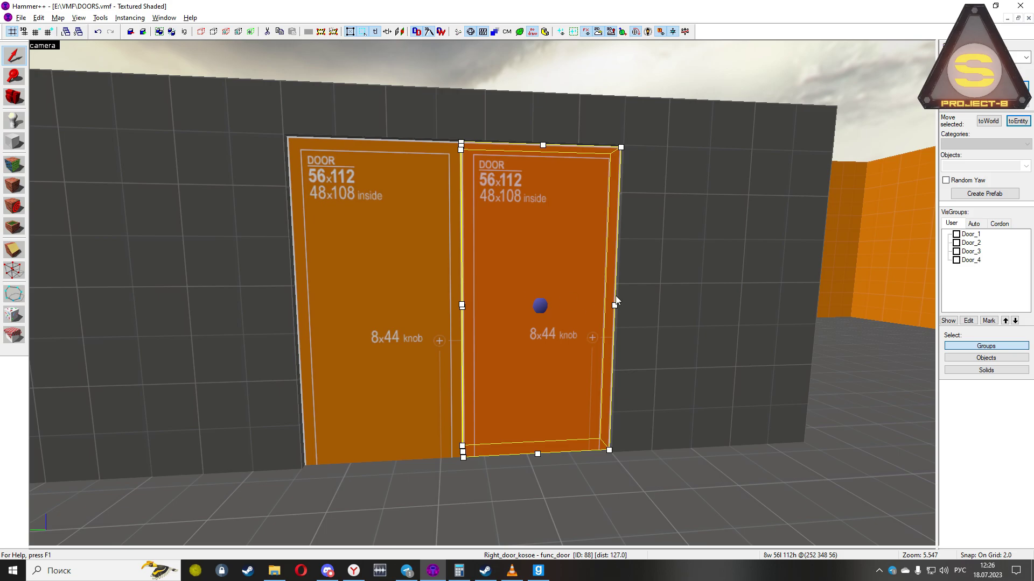
{"action": "key", "text": "alt+Return"}
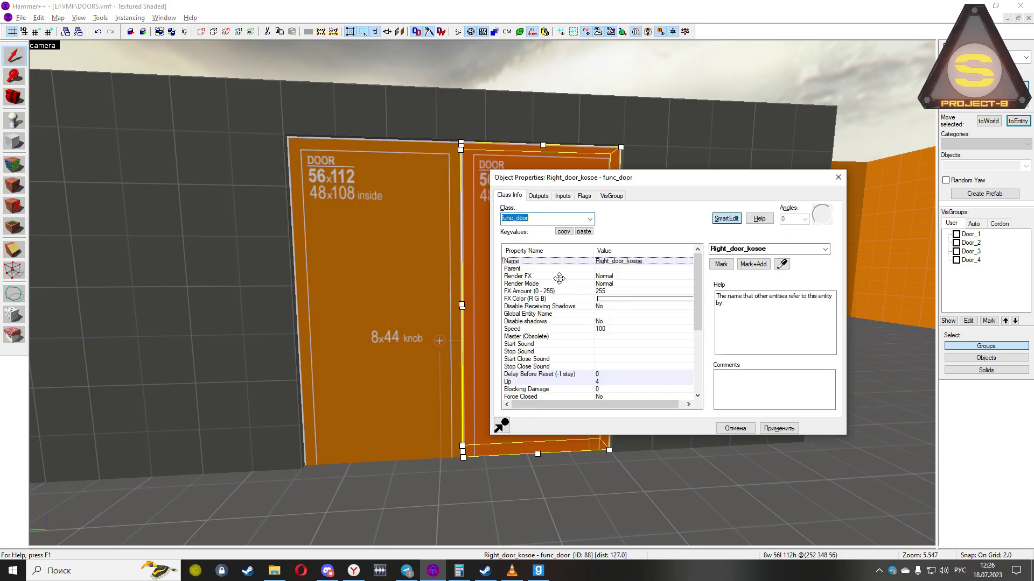
{"action": "left_click", "coordinate": [424, 257]}
{"action": "scroll", "coordinate": [619, 350], "scroll_direction": "down", "scroll_amount": 5}
{"action": "left_click", "coordinate": [632, 380]}
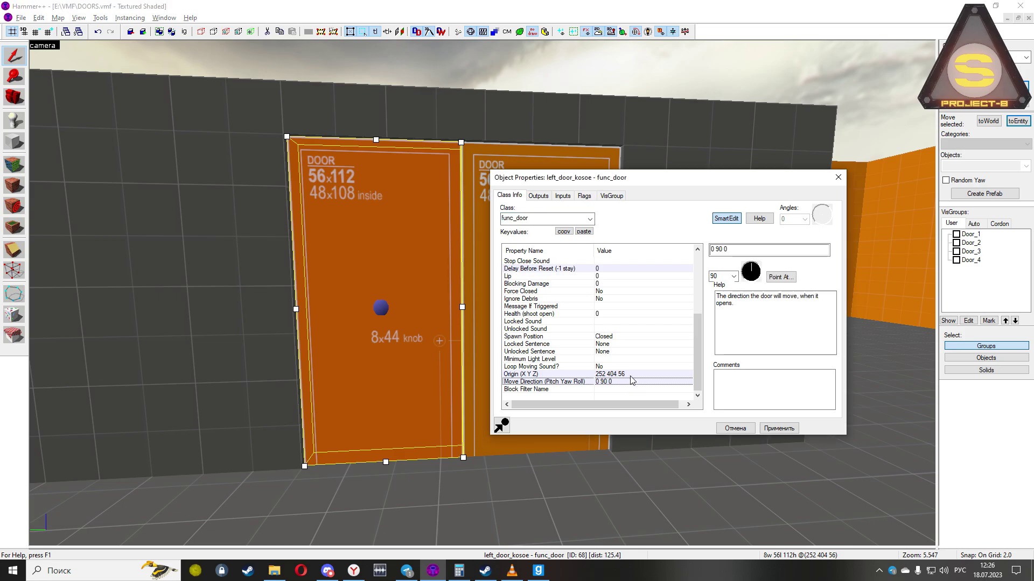
Examine the OnStartTouch and OnEndTouchAll outputs of the trigger_multiple surrounding the doors, and close its properties
{"action": "key", "text": "z"}
{"action": "key", "text": "s"}
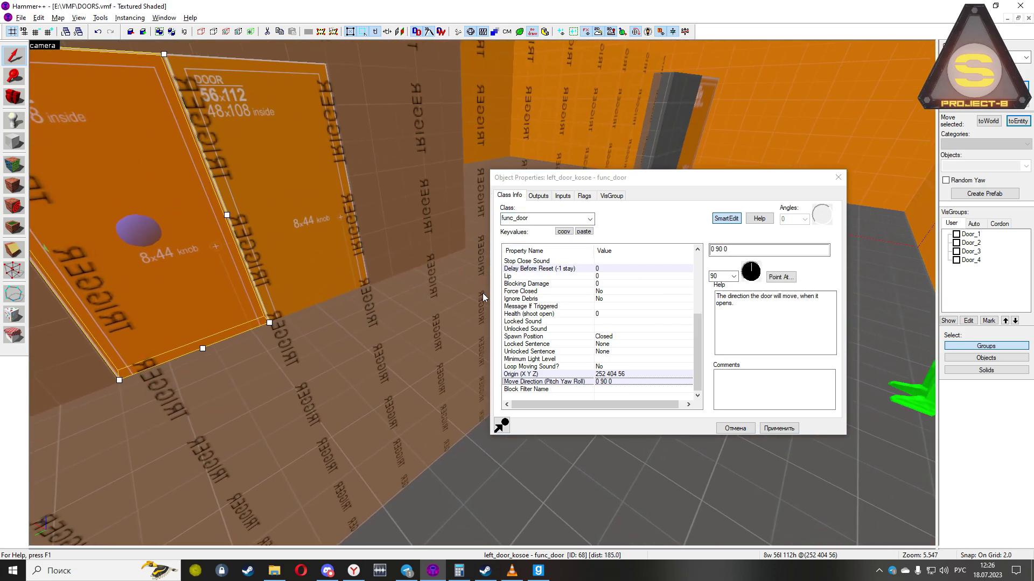
{"action": "key", "text": "z"}
{"action": "left_click", "coordinate": [333, 269]}
{"action": "left_click", "coordinate": [334, 274]}
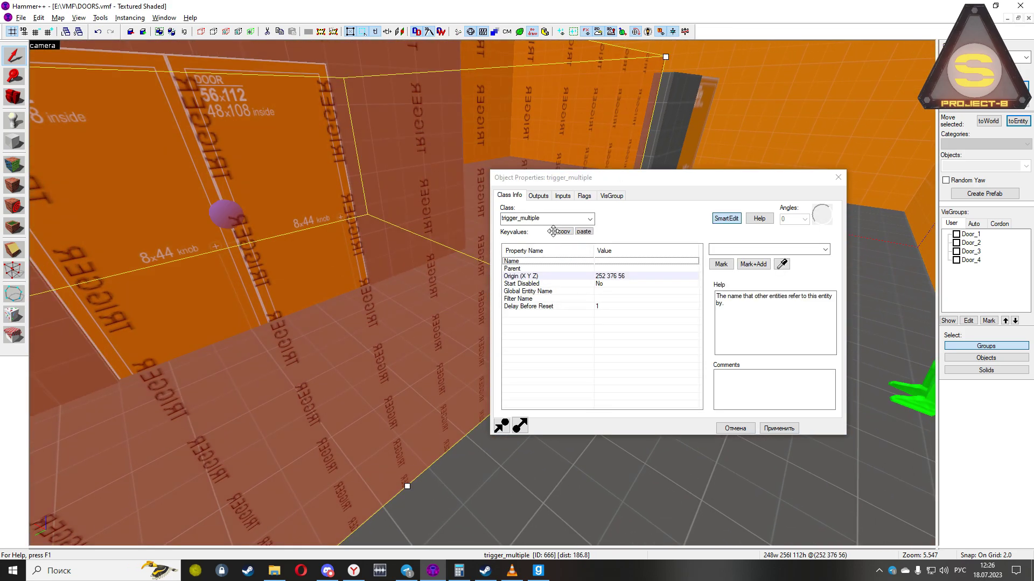
{"action": "left_click", "coordinate": [536, 196]}
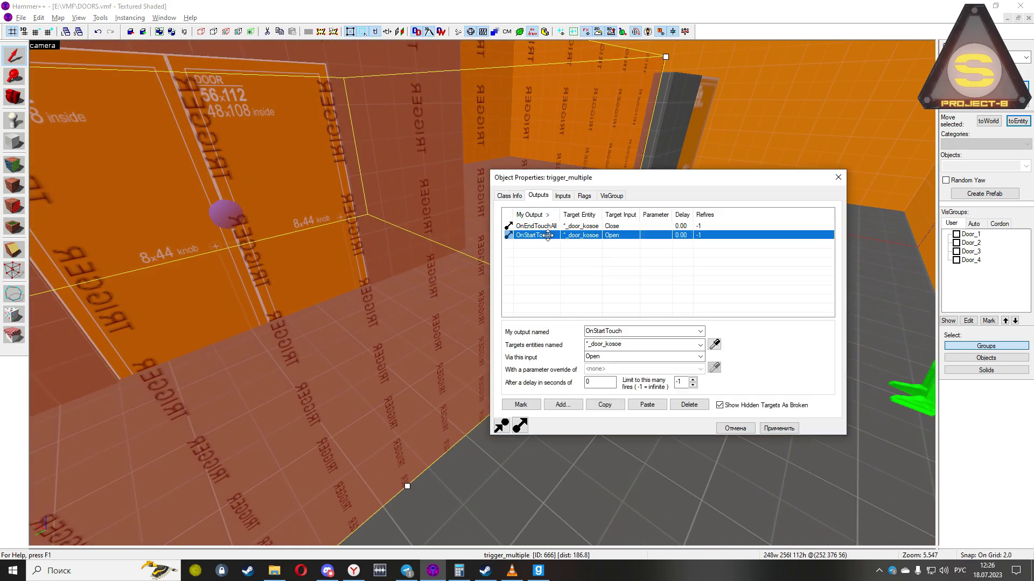
{"action": "left_click", "coordinate": [655, 334]}
{"action": "left_click", "coordinate": [658, 355]}
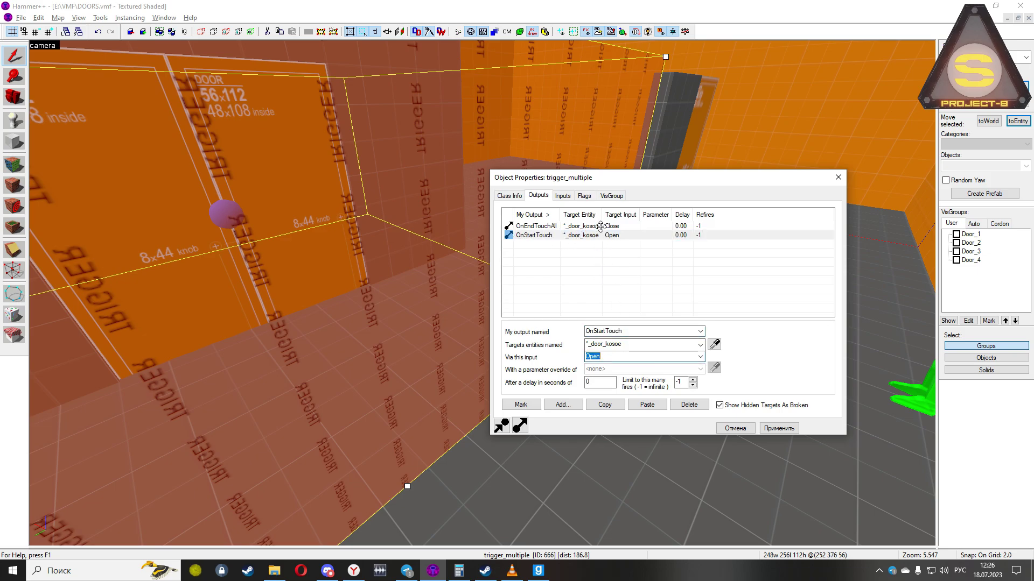
{"action": "left_click", "coordinate": [599, 226]}
{"action": "left_click", "coordinate": [653, 333]}
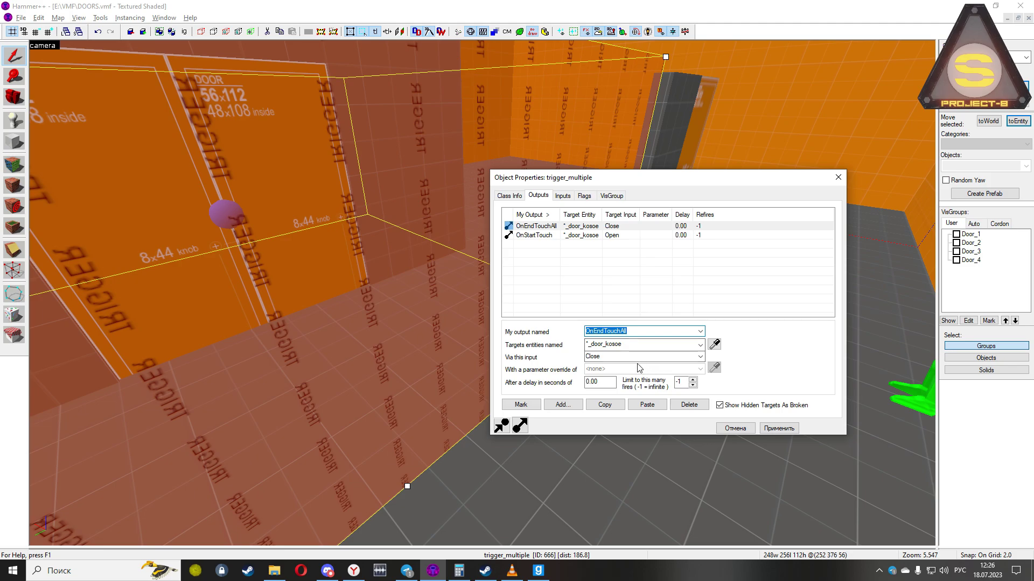
{"action": "left_click", "coordinate": [644, 358]}
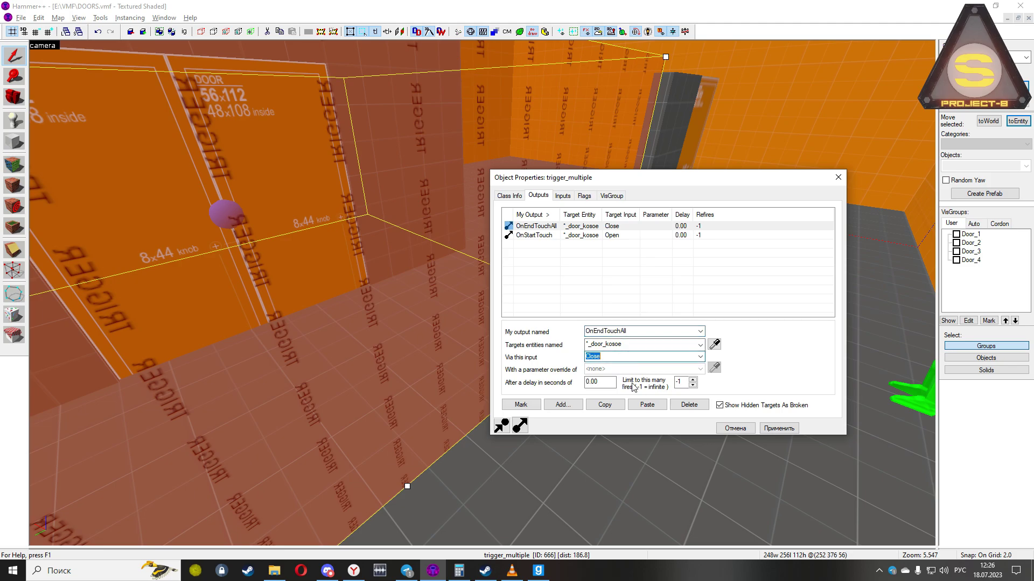
{"action": "left_click", "coordinate": [727, 428]}
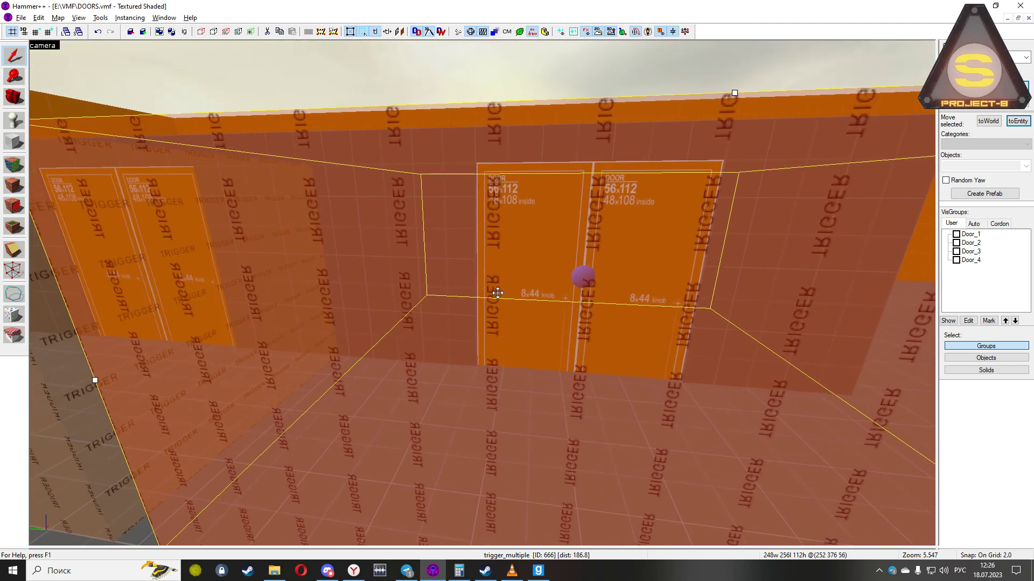
Rotate the neighbouring door group with its trigger to a diagonal in the top view, and deselect it
{"action": "key", "text": "z"}
{"action": "key", "text": "w"}
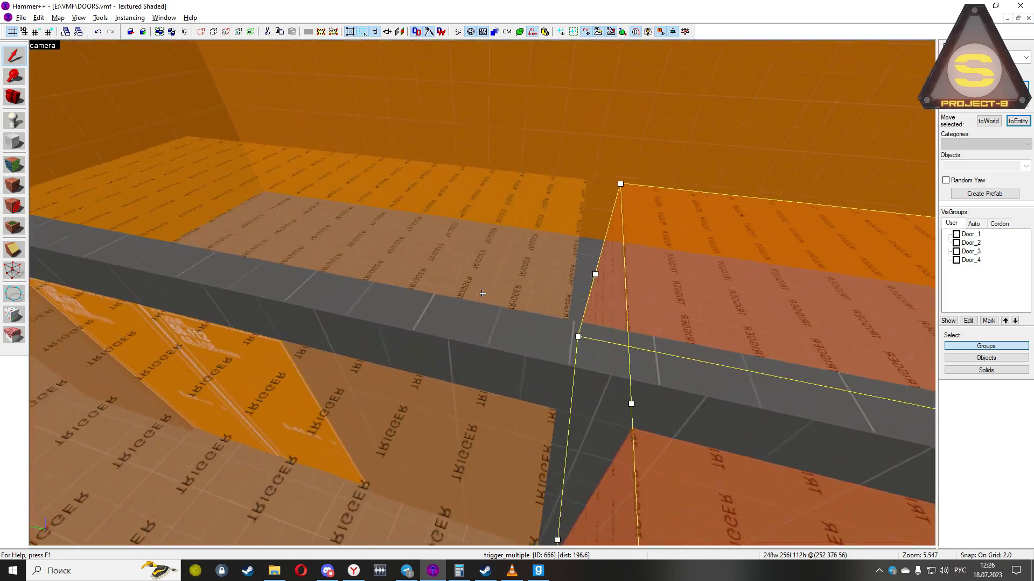
{"action": "key", "text": "s"}
{"action": "key", "text": "z"}
{"action": "left_click", "coordinate": [447, 251]}
{"action": "key", "text": "shift+z"}
{"action": "scroll", "coordinate": [700, 209], "scroll_direction": "up", "scroll_amount": 5}
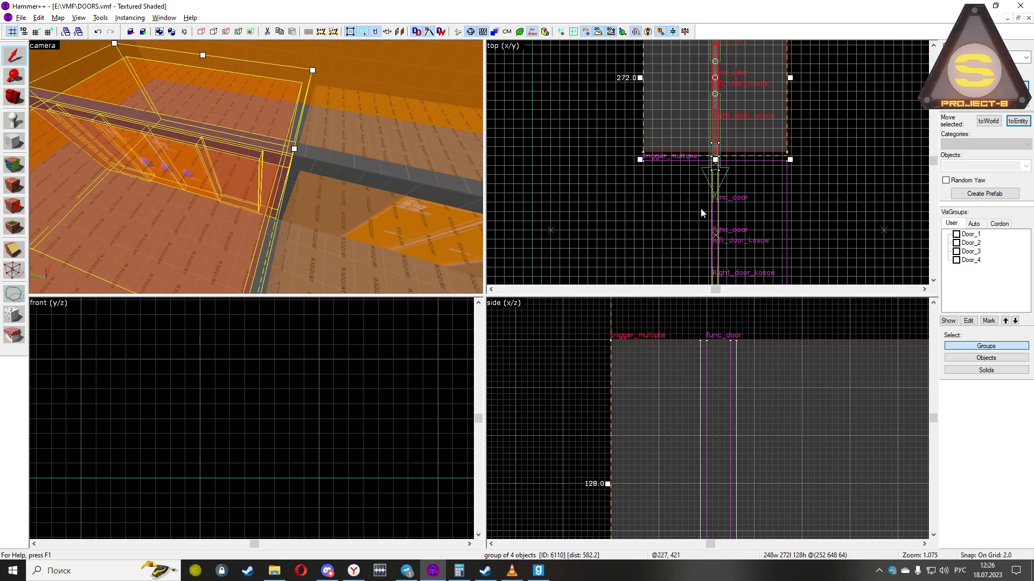
{"action": "scroll", "coordinate": [711, 150], "scroll_direction": "up", "scroll_amount": 5}
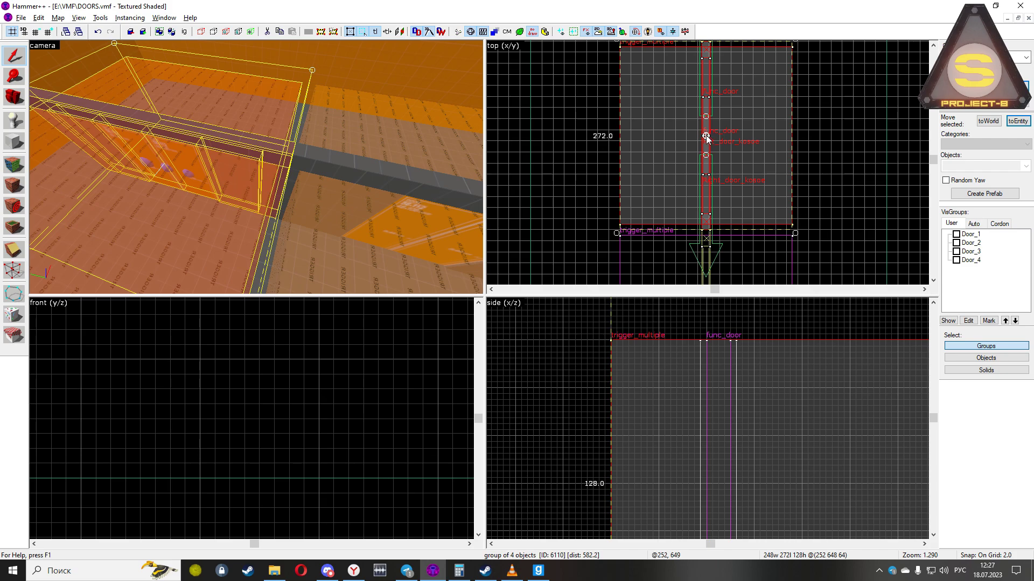
{"action": "scroll", "coordinate": [710, 203], "scroll_direction": "up", "scroll_amount": 8}
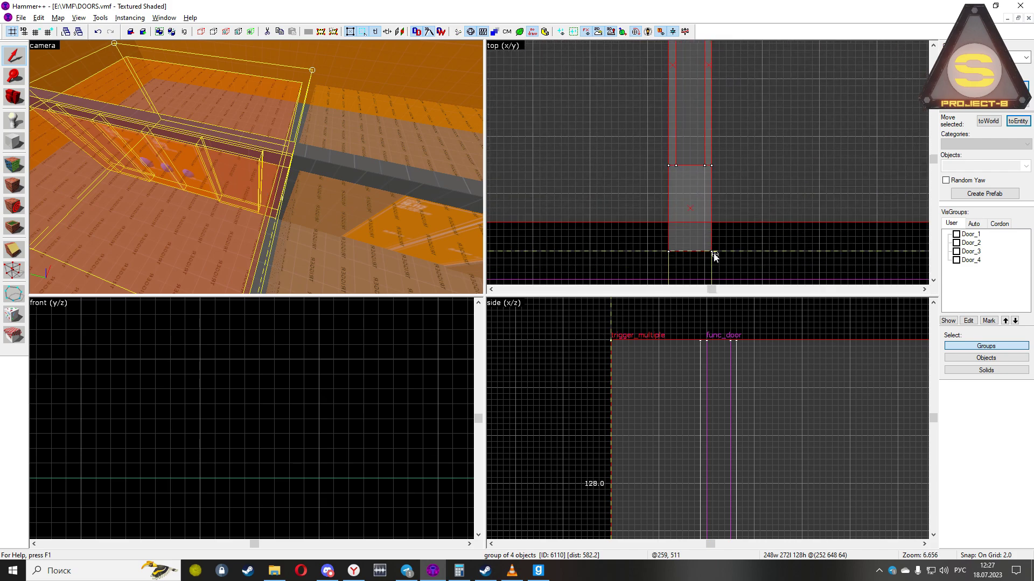
{"action": "scroll", "coordinate": [712, 252], "scroll_direction": "down", "scroll_amount": 8}
{"action": "left_click_drag", "start_coordinate": [619, 254], "coordinate": [632, 171]}
{"action": "key", "text": "Escape"}
{"action": "scroll", "coordinate": [257, 166], "scroll_direction": "up", "scroll_amount": 2}
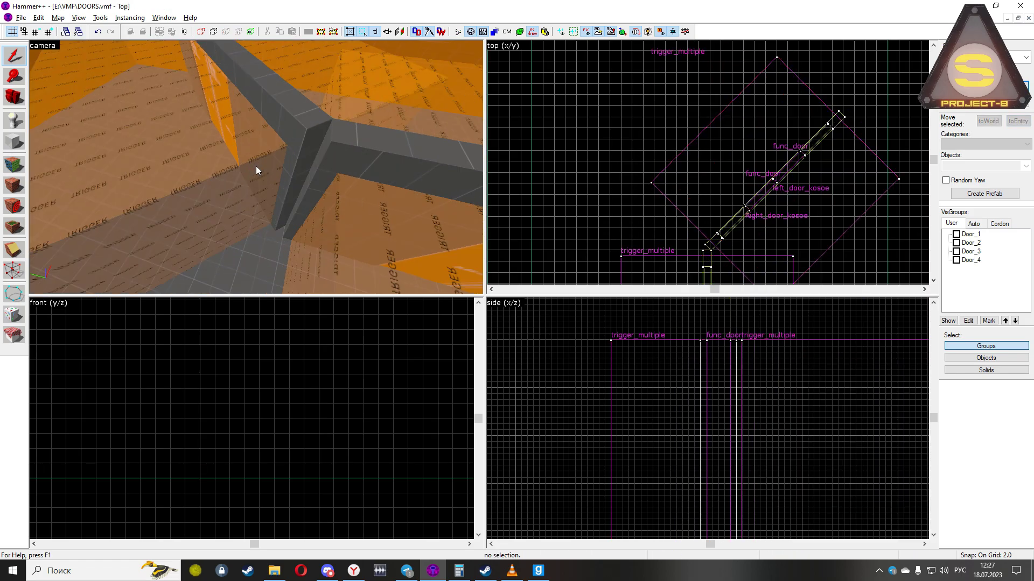
{"action": "key", "text": "shift+z"}
{"action": "key", "text": "z"}
{"action": "key", "text": "s"}
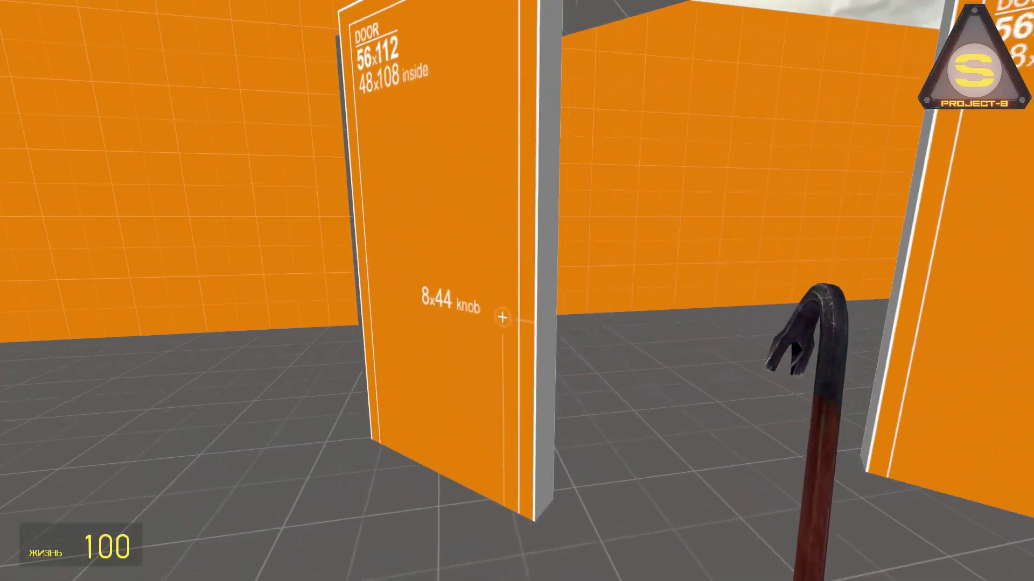
{"action": "key", "text": "d"}
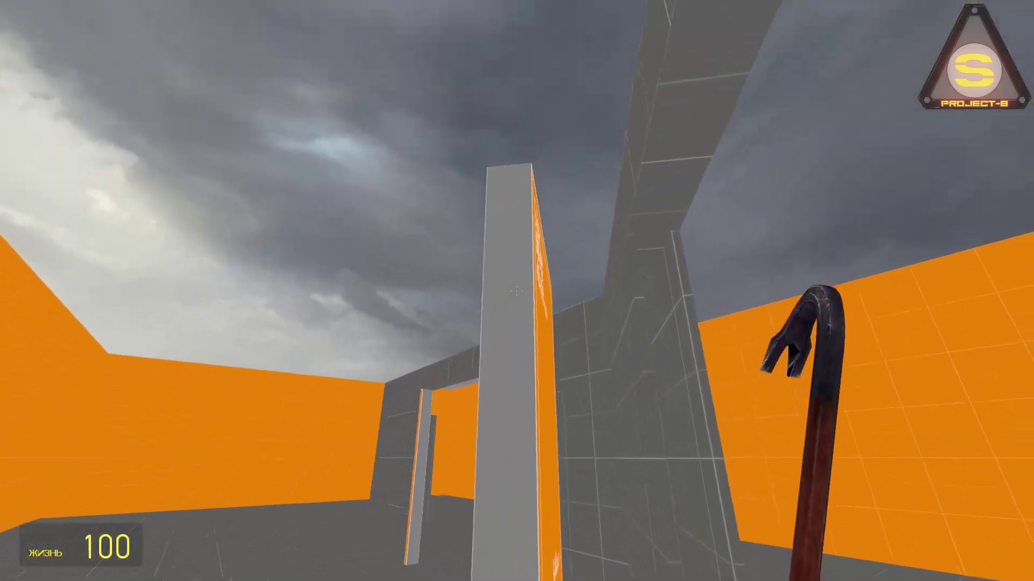
{"action": "key", "text": "a"}
{"action": "key", "text": "w"}
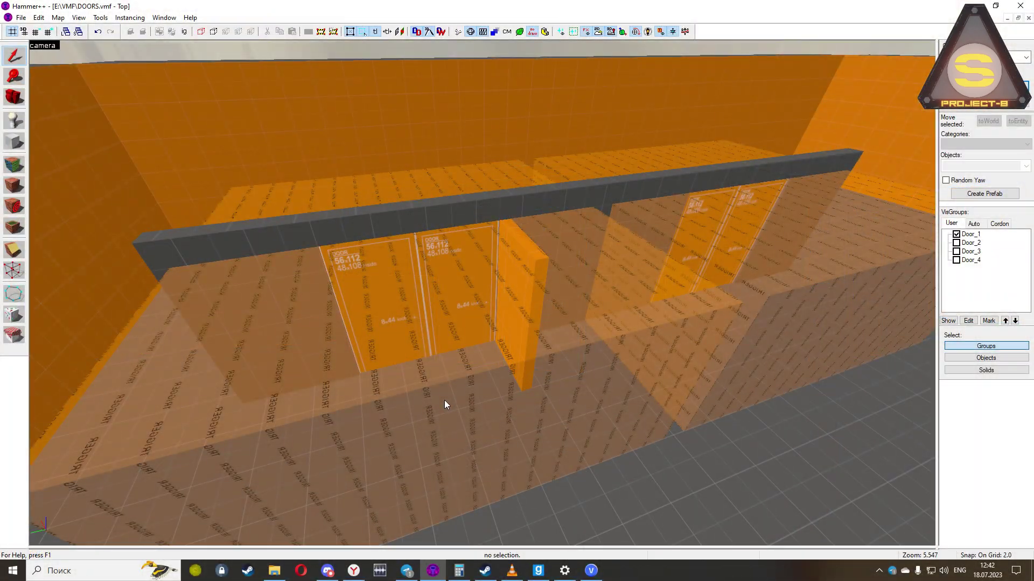
Hide the trigger_multiple and the grey wall around the pair of doors with the perpendicular orange brush
{"action": "left_click", "coordinate": [444, 399]}
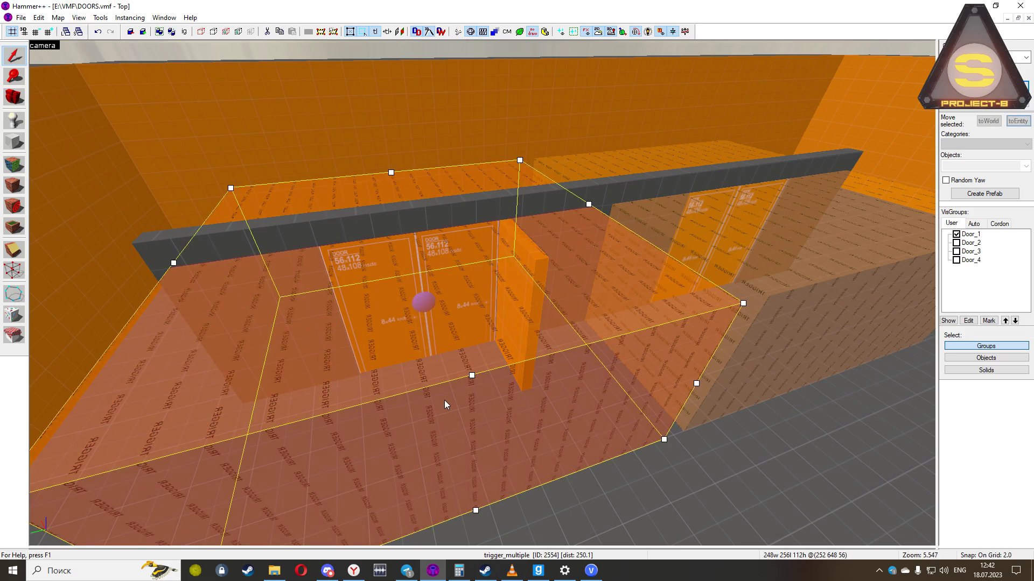
{"action": "key", "text": "h"}
{"action": "key", "text": "z"}
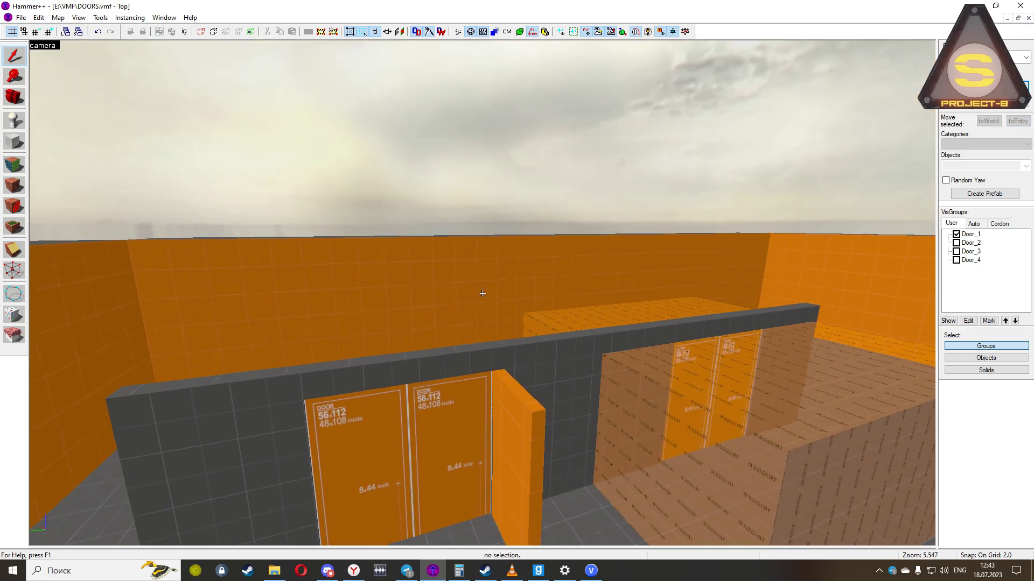
{"action": "left_click", "coordinate": [482, 254]}
{"action": "key", "text": "h"}
Inspect the properties of the perpendicular helper door Vpered_Right_door_kosoe_3 beside the right door
{"action": "key", "text": "z"}
{"action": "key", "text": "w"}
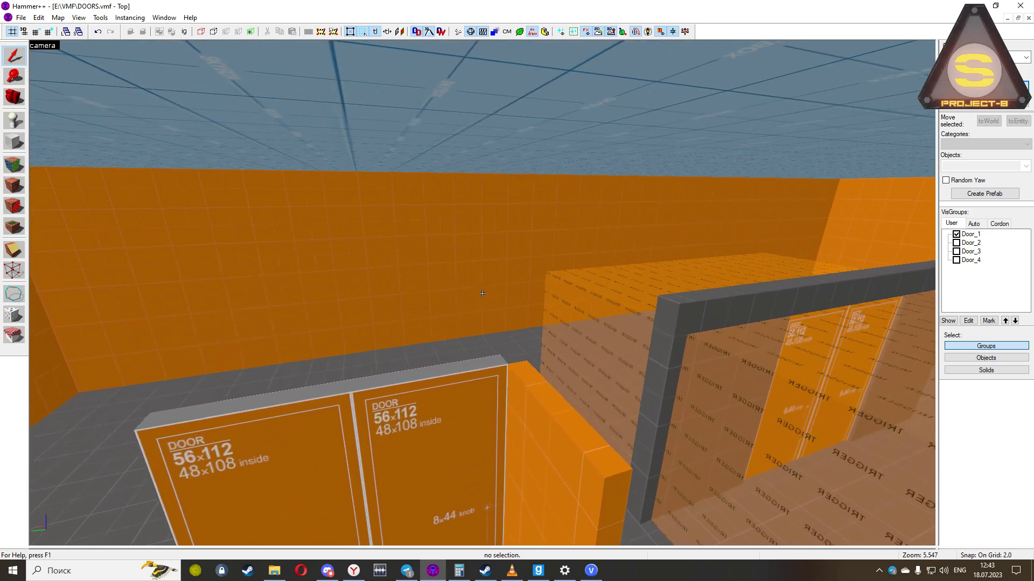
{"action": "key", "text": "z"}
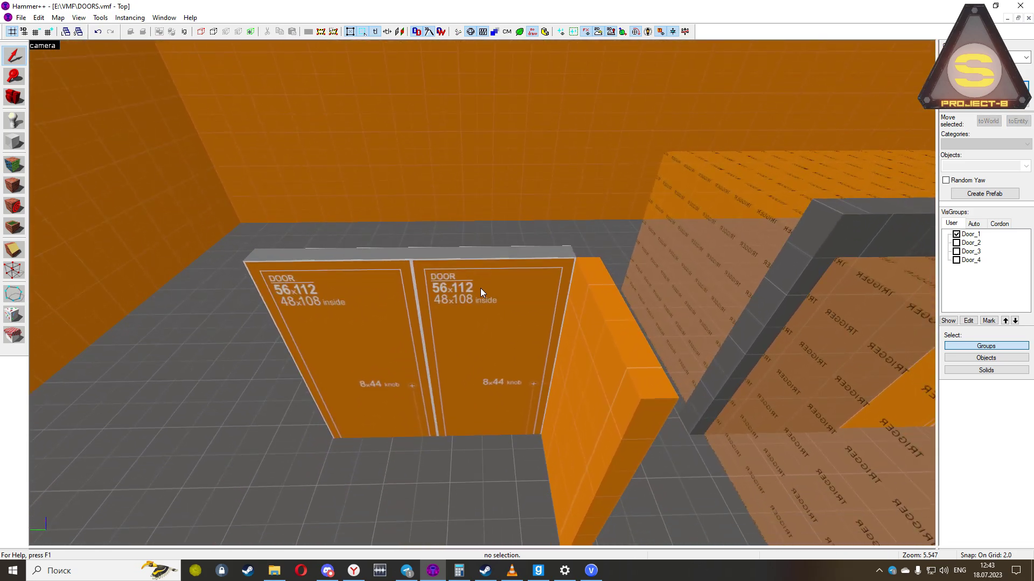
{"action": "key", "text": "z"}
{"action": "key", "text": "w"}
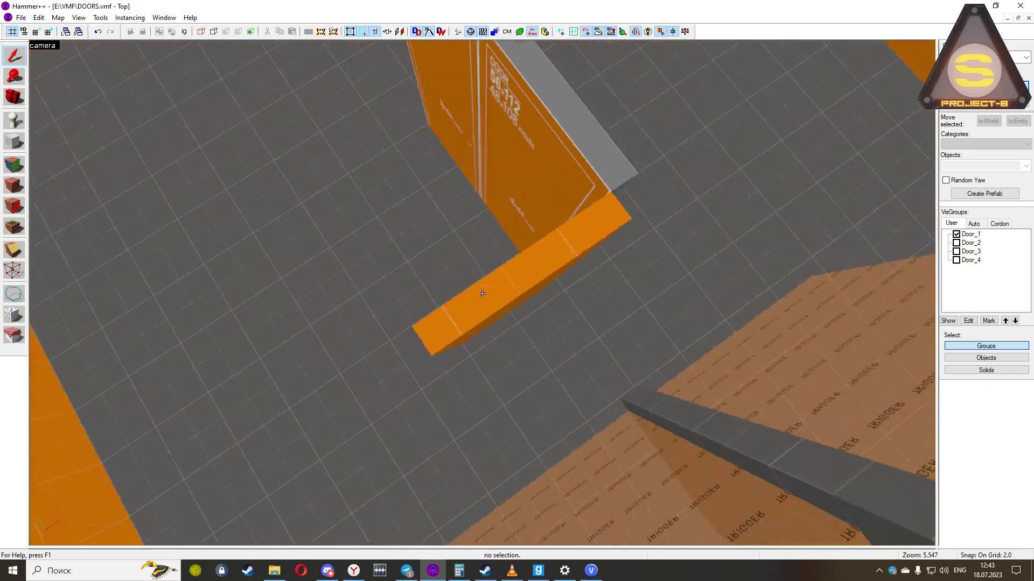
{"action": "key", "text": "z"}
{"action": "key", "text": "shift+z"}
{"action": "scroll", "coordinate": [665, 156], "scroll_direction": "down", "scroll_amount": 4}
{"action": "scroll", "coordinate": [676, 162], "scroll_direction": "up", "scroll_amount": 7}
{"action": "scroll", "coordinate": [690, 171], "scroll_direction": "up", "scroll_amount": 4}
{"action": "left_click", "coordinate": [292, 144]}
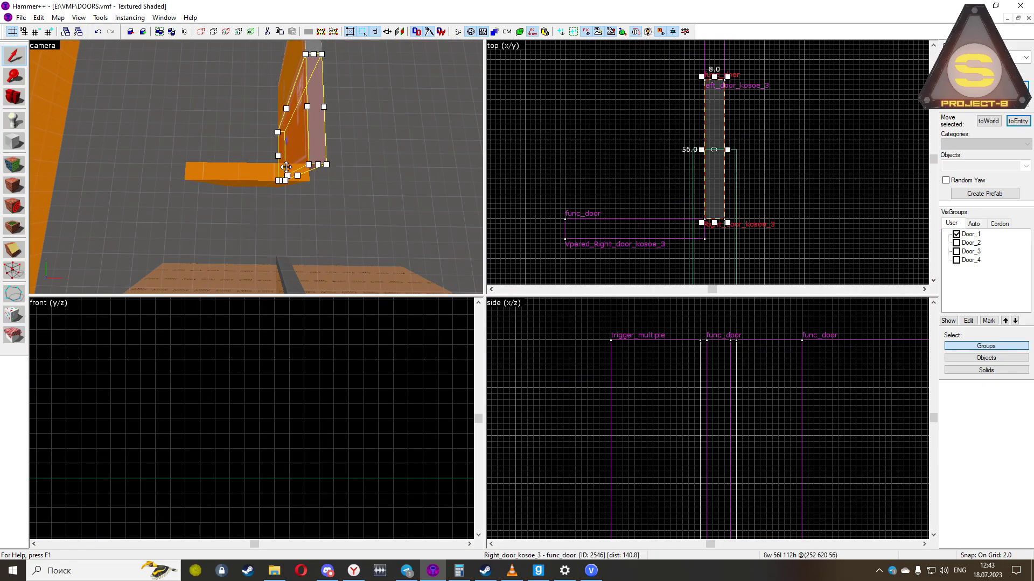
{"action": "left_click", "coordinate": [246, 176]}
{"action": "key", "text": "alt+Return"}
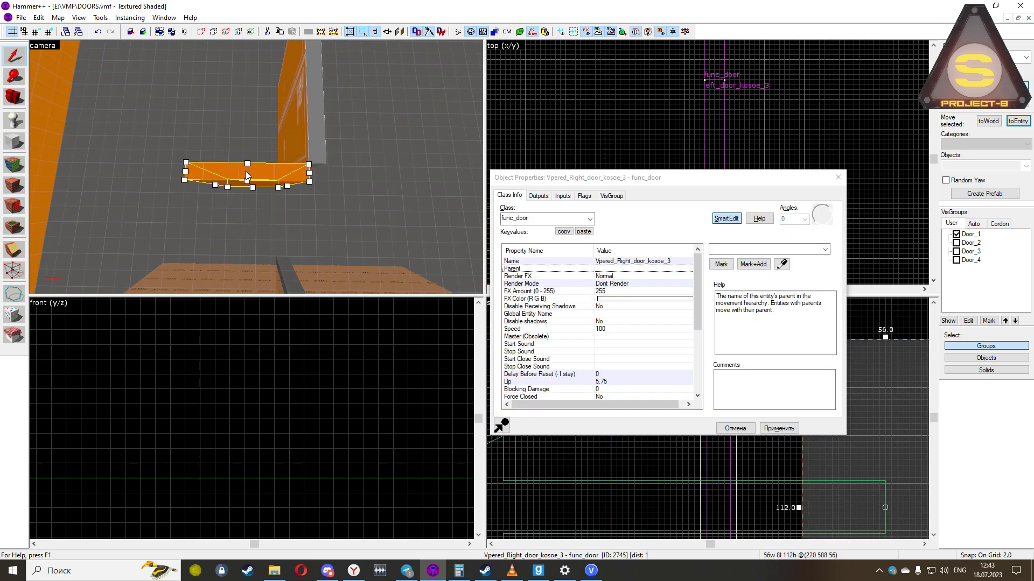
{"action": "left_click", "coordinate": [722, 430]}
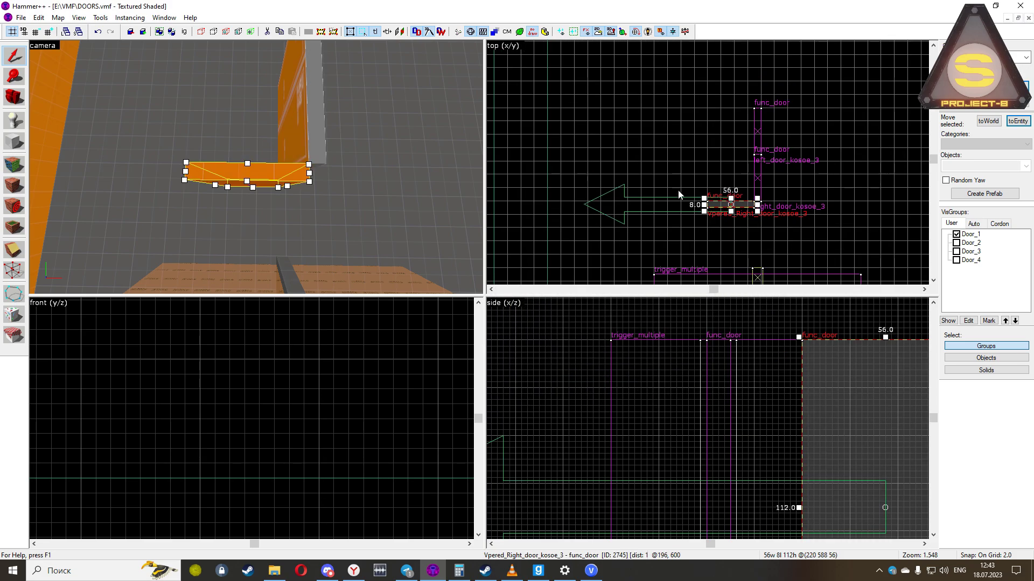
Check the Name and Parent properties of the right door Right_door_kosoe_3, as well as its inputs
{"action": "scroll", "coordinate": [677, 192], "scroll_direction": "up", "scroll_amount": 4}
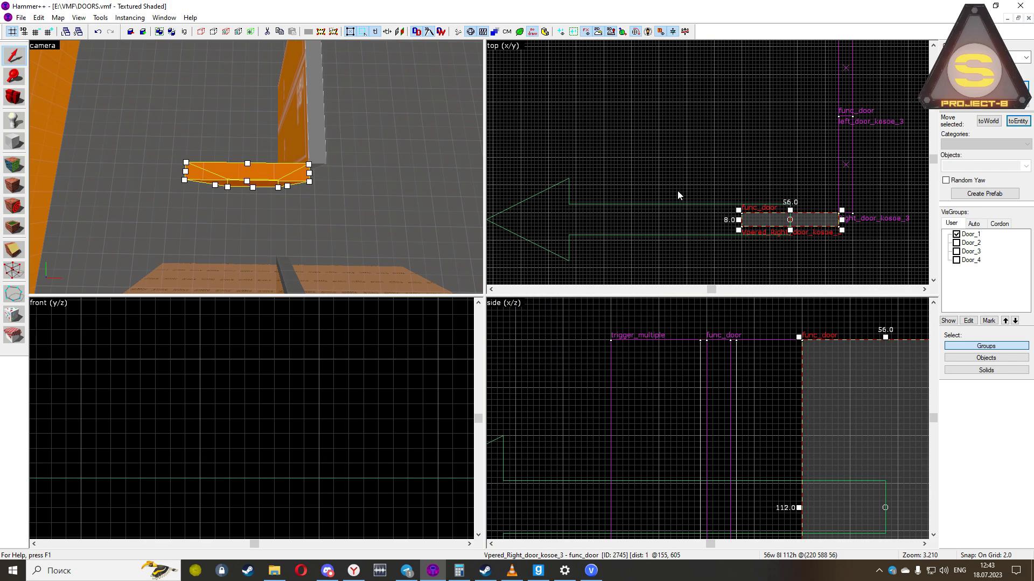
{"action": "left_click", "coordinate": [306, 113]}
{"action": "scroll", "coordinate": [784, 259], "scroll_direction": "down", "scroll_amount": 3}
{"action": "key", "text": "alt+Return"}
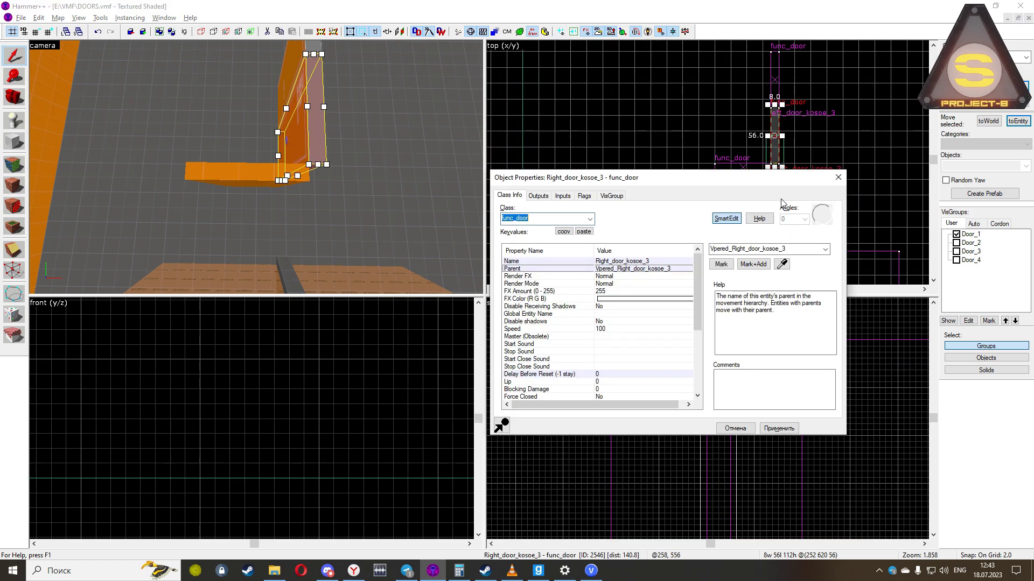
{"action": "left_click", "coordinate": [643, 262]}
{"action": "left_click", "coordinate": [653, 270]}
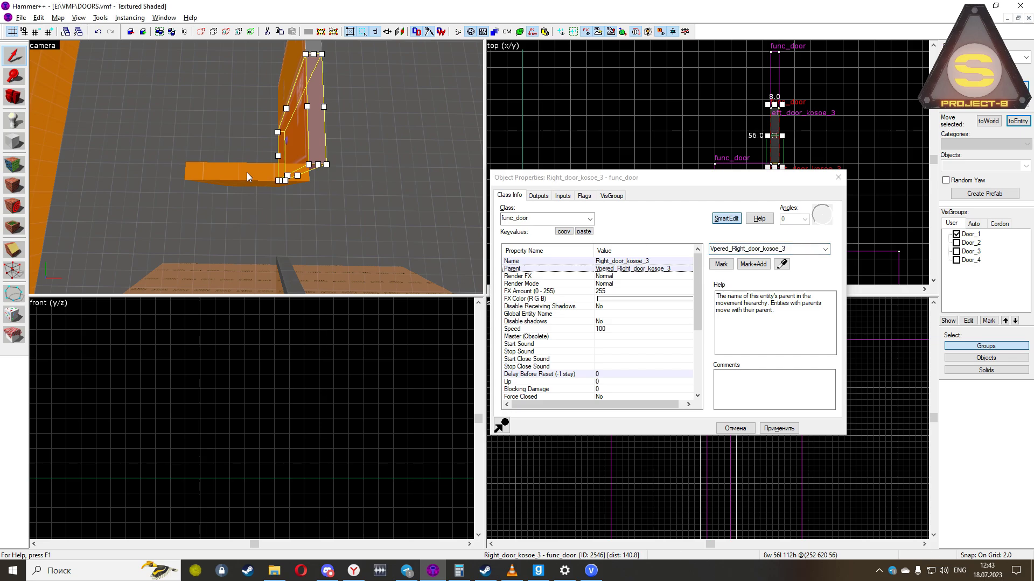
{"action": "left_click", "coordinate": [562, 196]}
Review the inputs, Render Mode and flags of the perpendicular helper door, and close its properties
{"action": "left_click", "coordinate": [267, 180]}
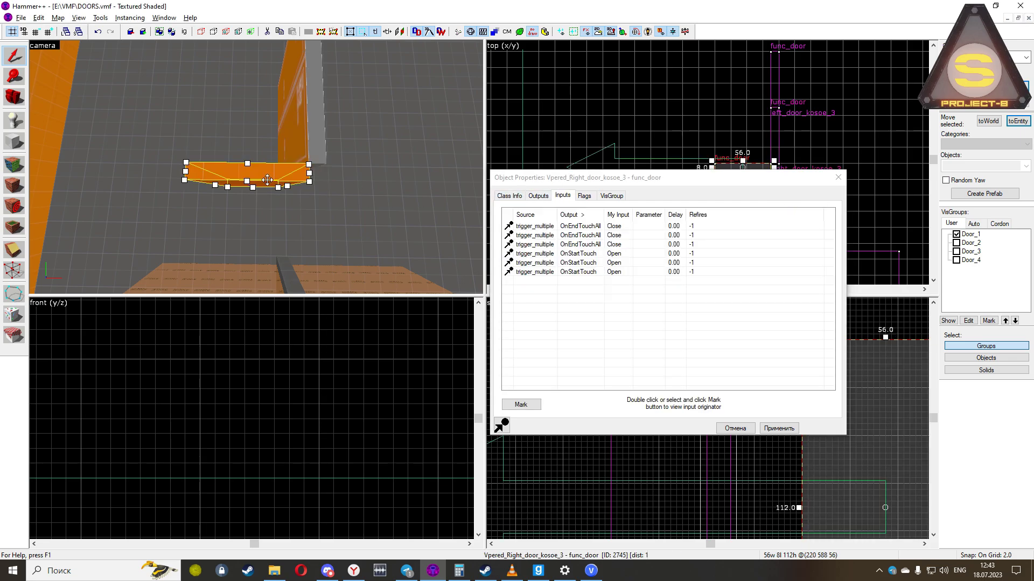
{"action": "key", "text": "w"}
{"action": "key", "text": "z"}
{"action": "left_click", "coordinate": [504, 197]}
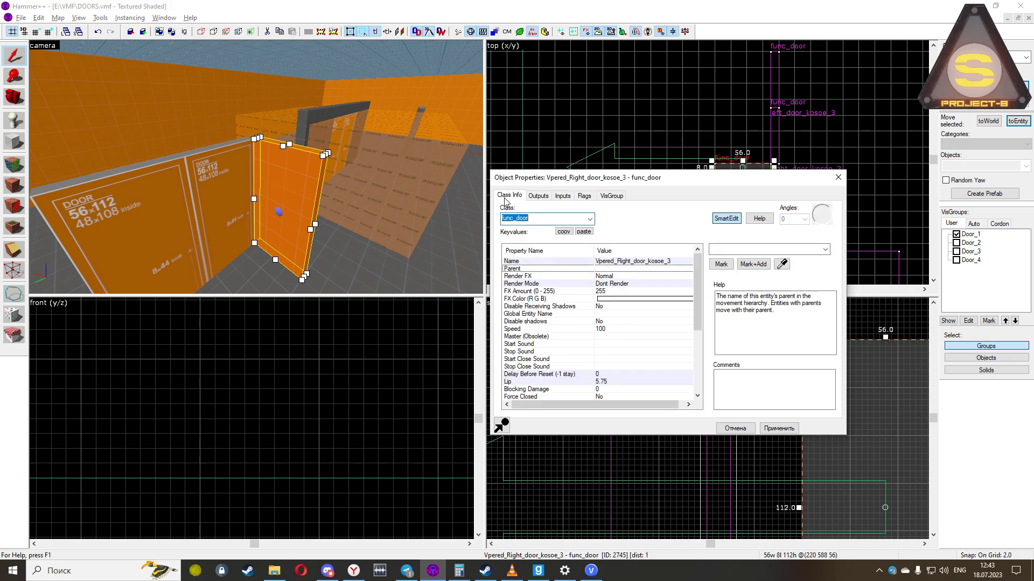
{"action": "left_click", "coordinate": [639, 284]}
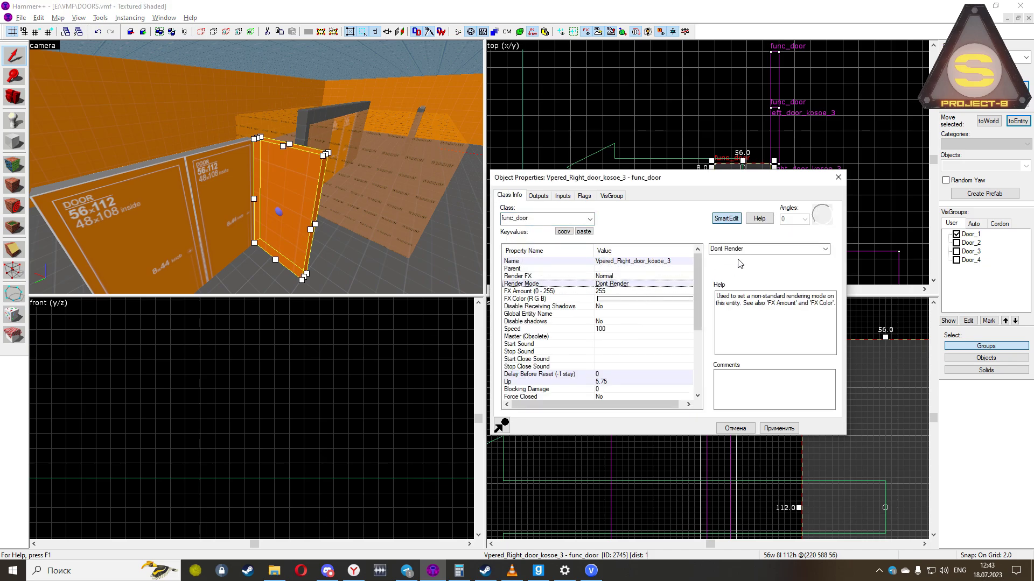
{"action": "left_click", "coordinate": [585, 197]}
{"action": "left_click", "coordinate": [623, 228]}
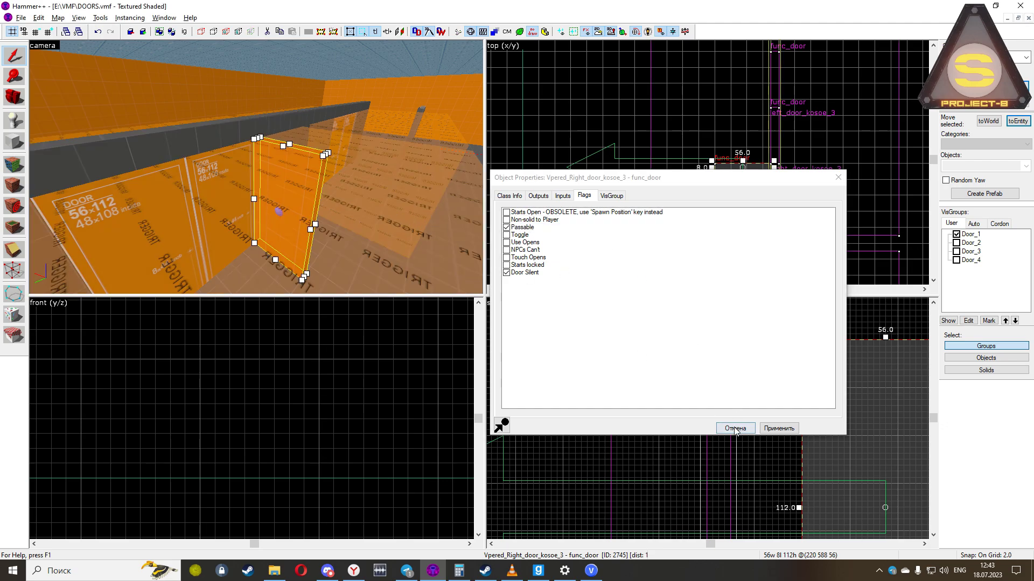
{"action": "left_click", "coordinate": [738, 431]}
Rotate the wall, both sliding doors, the perpendicular helper door and their trigger together by about 45° around the wall's near end
{"action": "left_click", "coordinate": [225, 153]}
{"action": "key", "text": "z"}
{"action": "key", "text": "w"}
{"action": "key", "text": "z"}
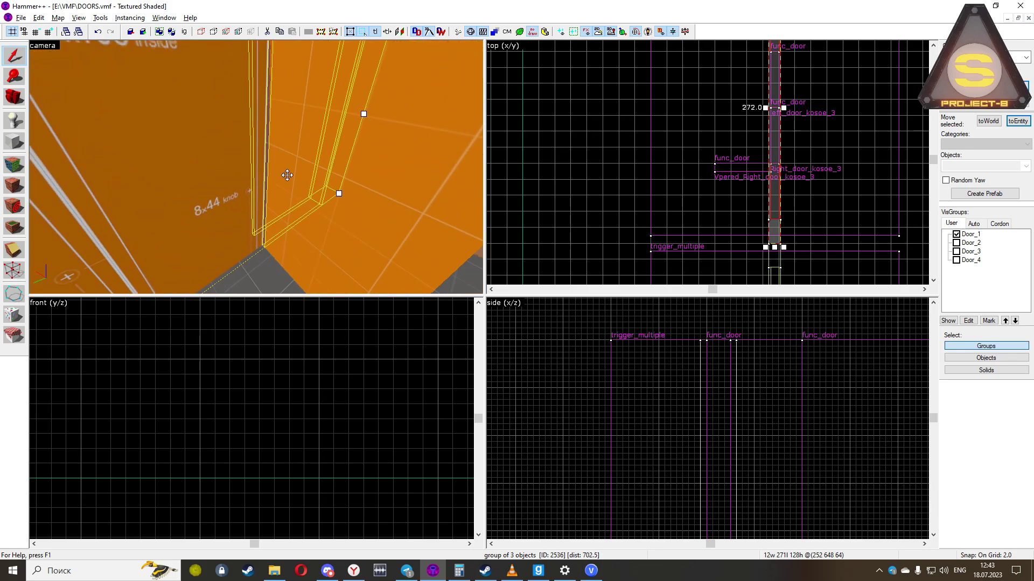
{"action": "left_click", "coordinate": [277, 172], "text": "ctrl"}
{"action": "left_click", "coordinate": [213, 173], "text": "ctrl"}
{"action": "key", "text": "z"}
{"action": "key", "text": "z"}
{"action": "left_click", "coordinate": [213, 168], "text": "ctrl"}
{"action": "key", "text": "z"}
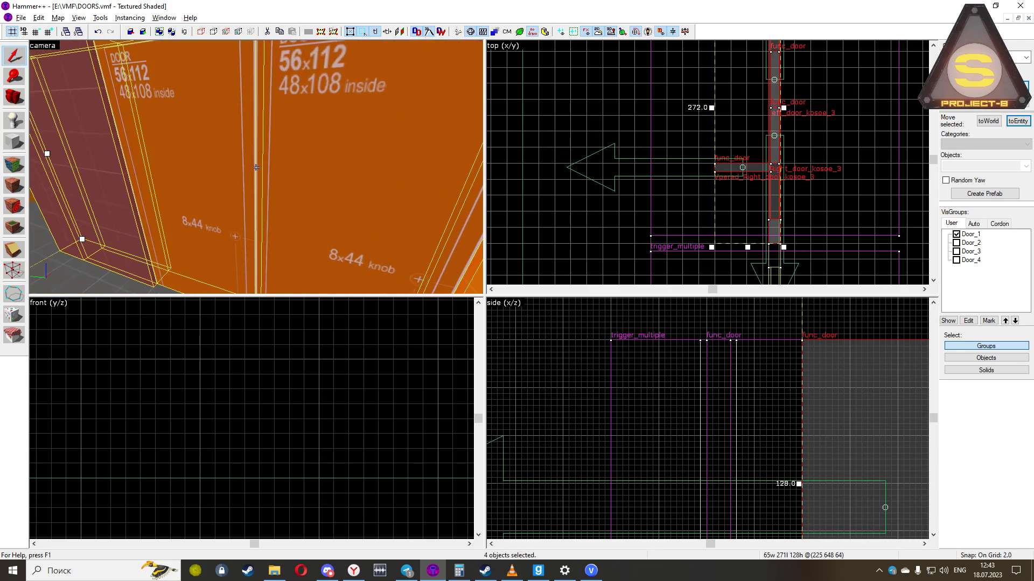
{"action": "key", "text": "s"}
{"action": "key", "text": "z"}
{"action": "left_click", "coordinate": [256, 167], "text": "ctrl"}
{"action": "scroll", "coordinate": [799, 104], "scroll_direction": "down", "scroll_amount": 8}
{"action": "scroll", "coordinate": [789, 118], "scroll_direction": "up", "scroll_amount": 6}
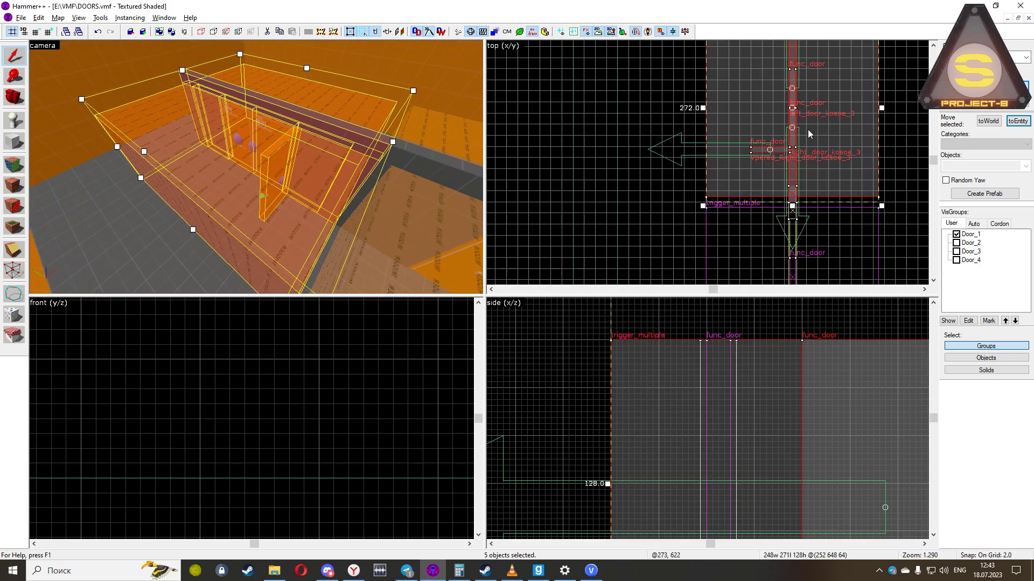
{"action": "scroll", "coordinate": [805, 180], "scroll_direction": "up", "scroll_amount": 8}
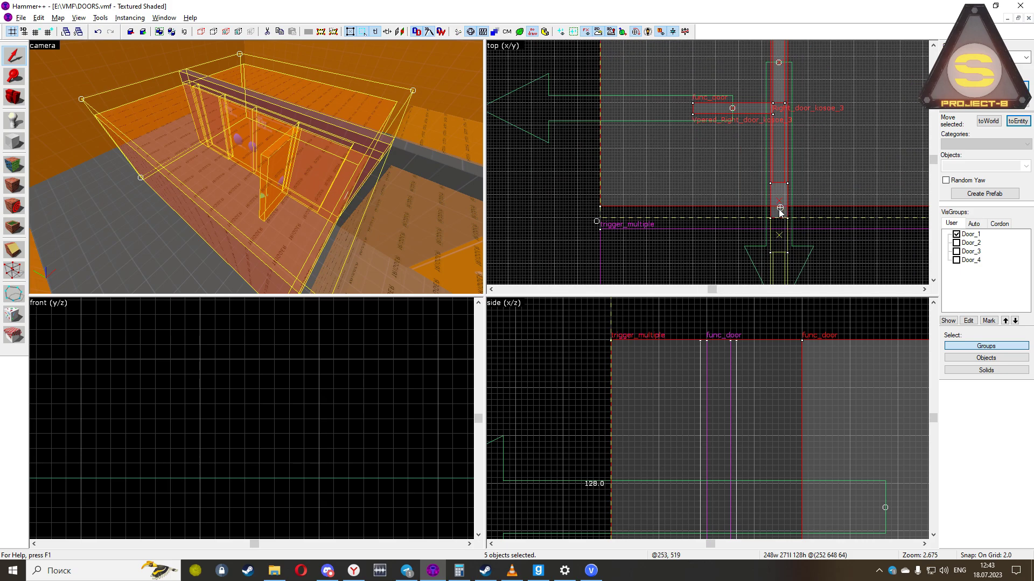
{"action": "scroll", "coordinate": [760, 224], "scroll_direction": "down", "scroll_amount": 8}
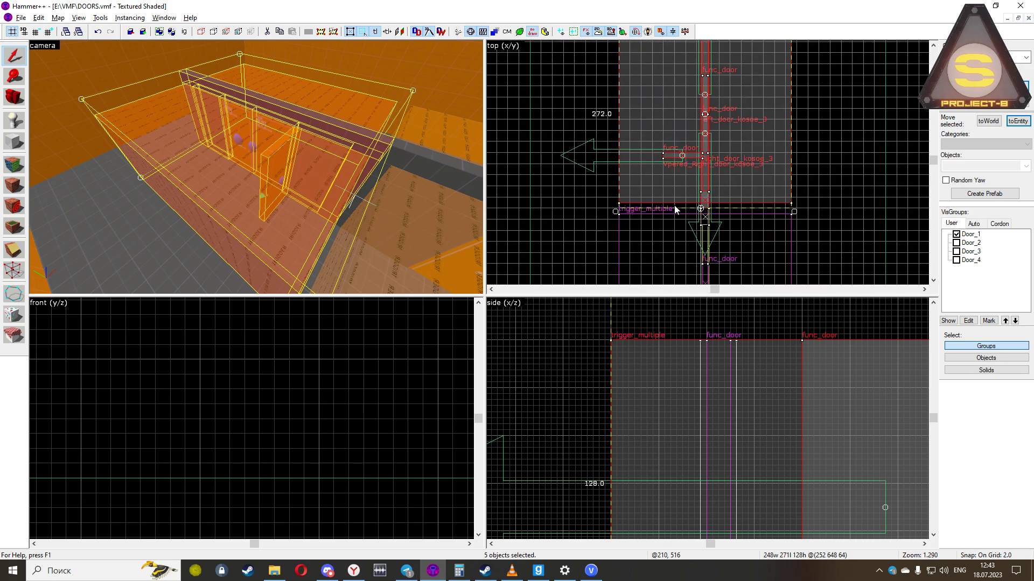
{"action": "left_click_drag", "start_coordinate": [616, 216], "coordinate": [643, 157]}
{"action": "key", "text": "Escape"}
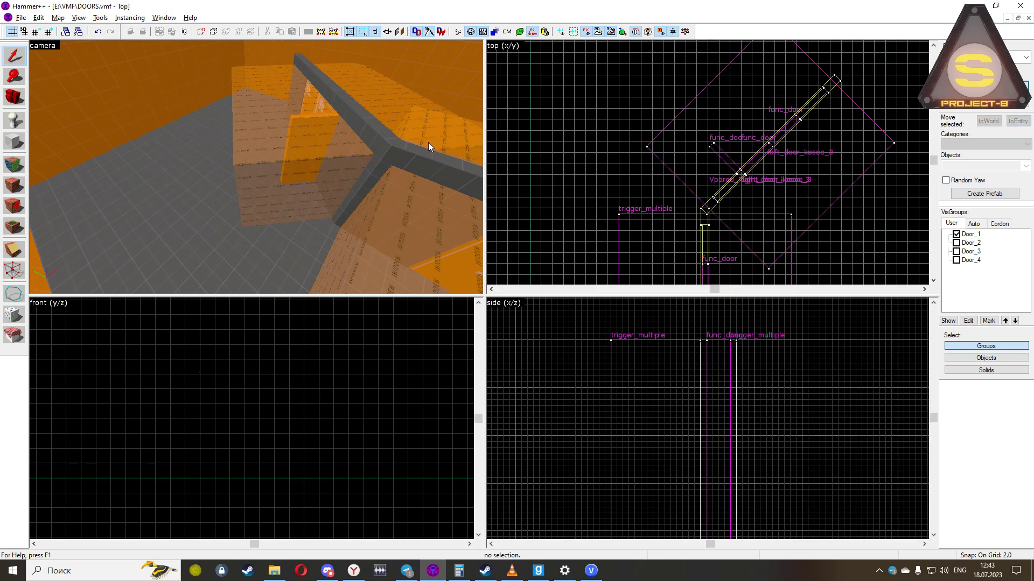
Set the Lip of the right door and its perpendicular helper door to 5.75 and check the doors in the game
{"action": "key", "text": "shift+z"}
{"action": "key", "text": "z"}
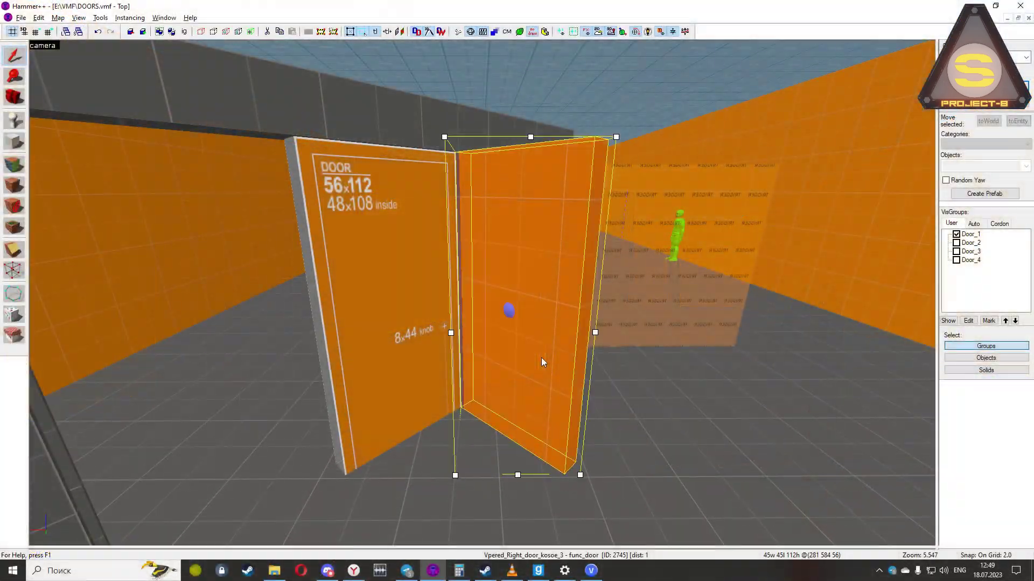
{"action": "left_click", "coordinate": [412, 331], "text": "ctrl"}
{"action": "key", "text": "alt+Return"}
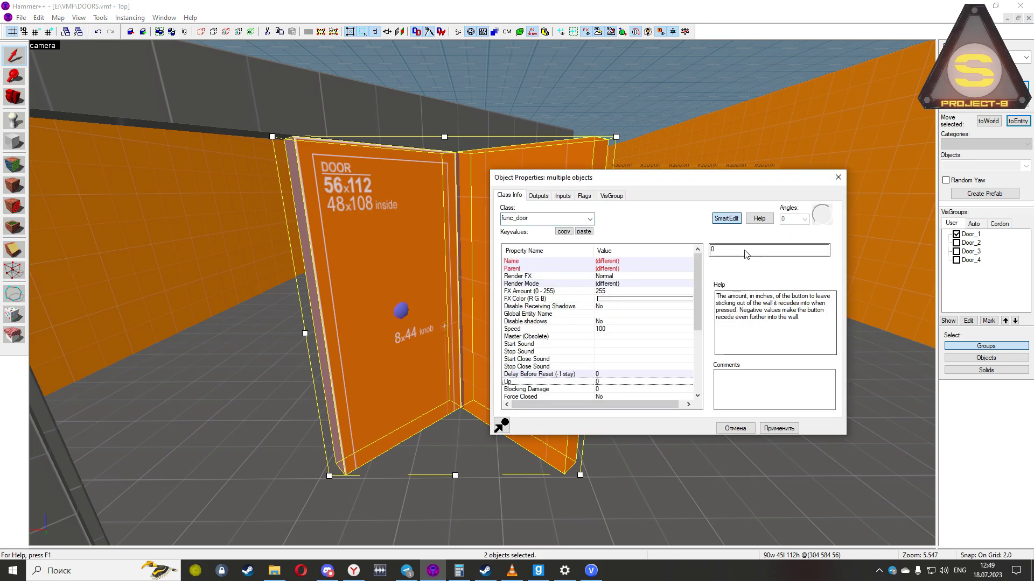
{"action": "key", "text": "BackSpace"}
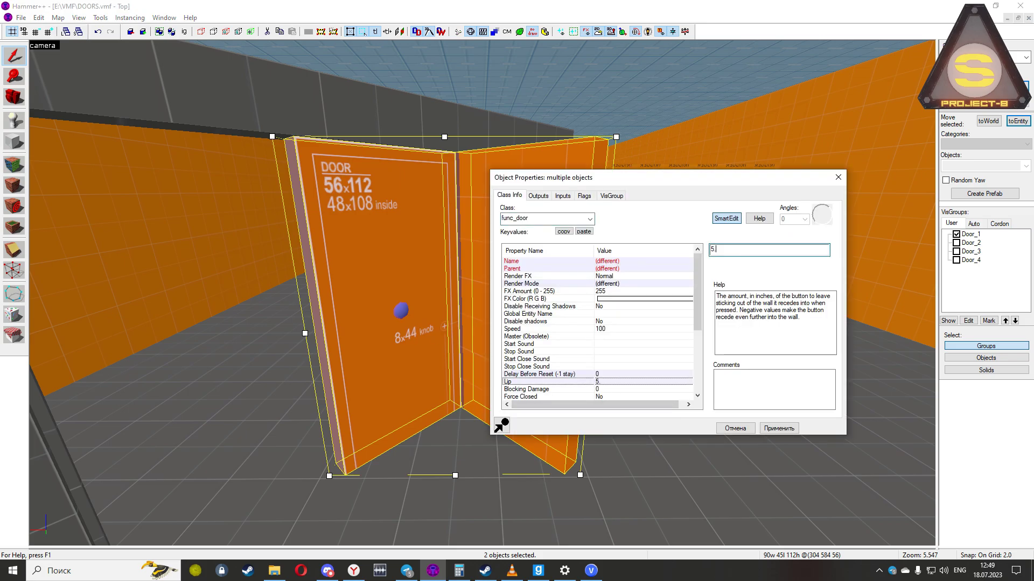
{"action": "left_click", "coordinate": [778, 429]}
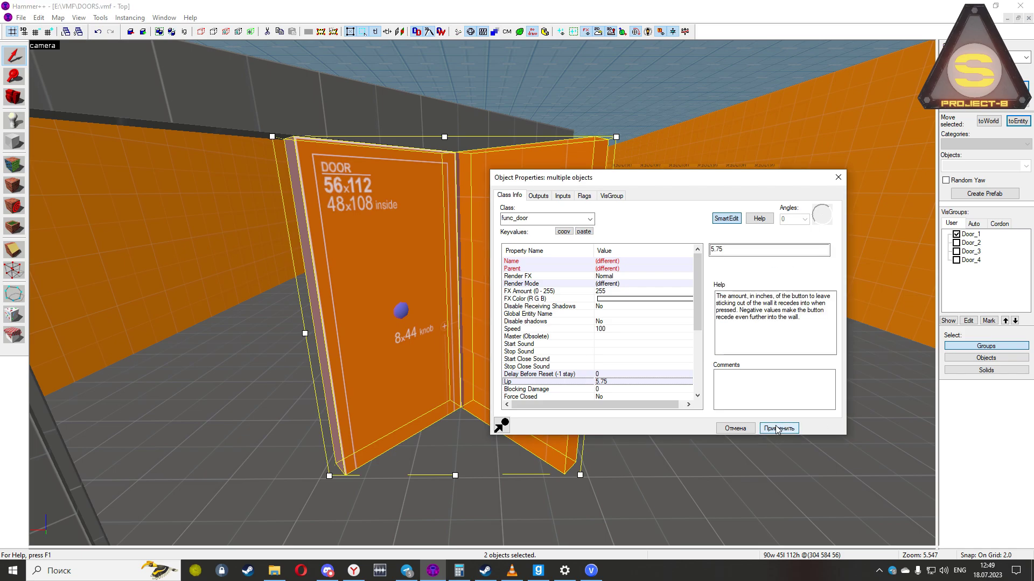
{"action": "left_click", "coordinate": [736, 429]}
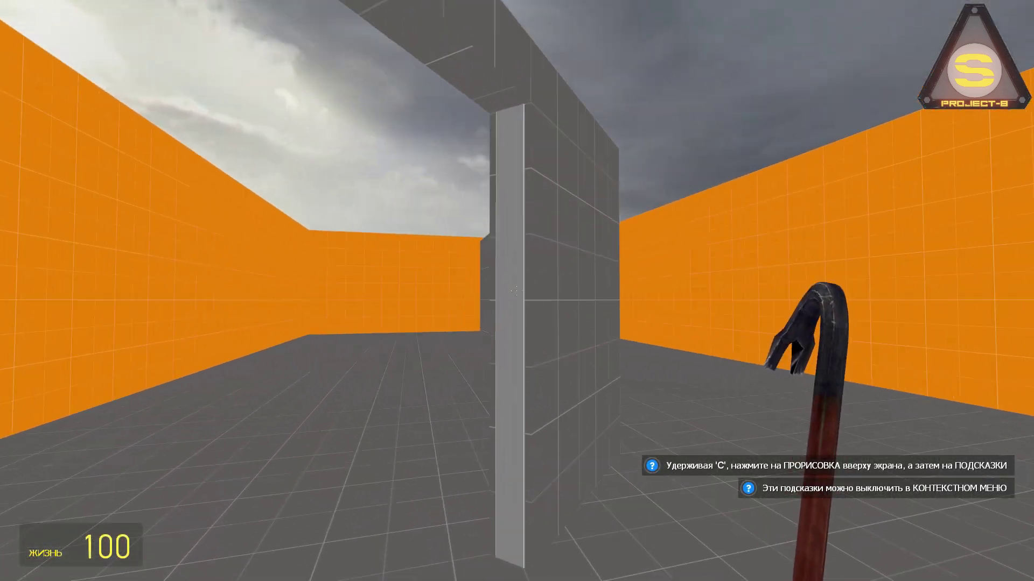
{"action": "key", "text": "a"}
{"action": "key", "text": "d"}
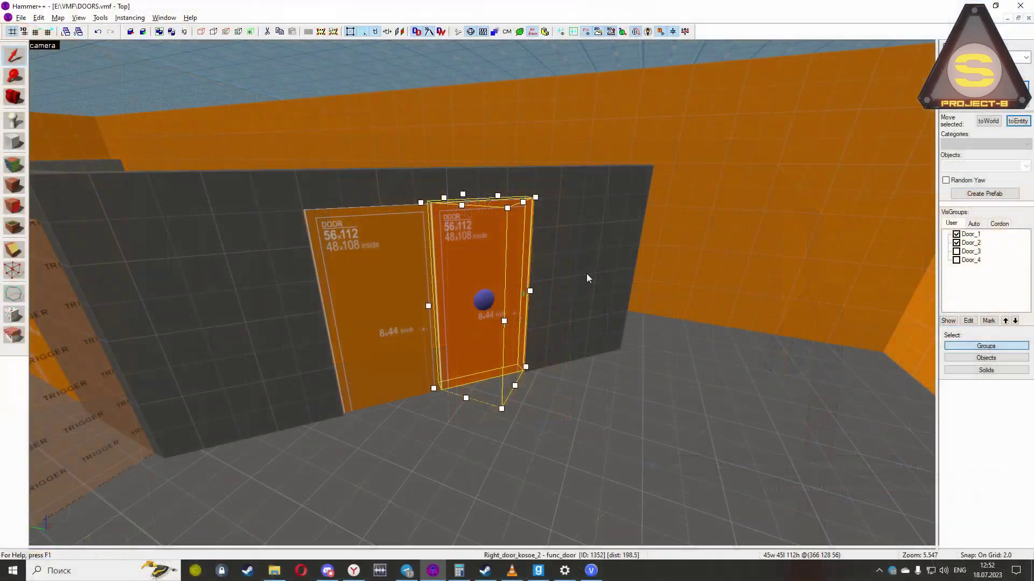
Compare the Move Direction settings of the diagonal doors Right_door_kosoe_2 and left_door_kosoe_2
{"action": "key", "text": "alt+Return"}
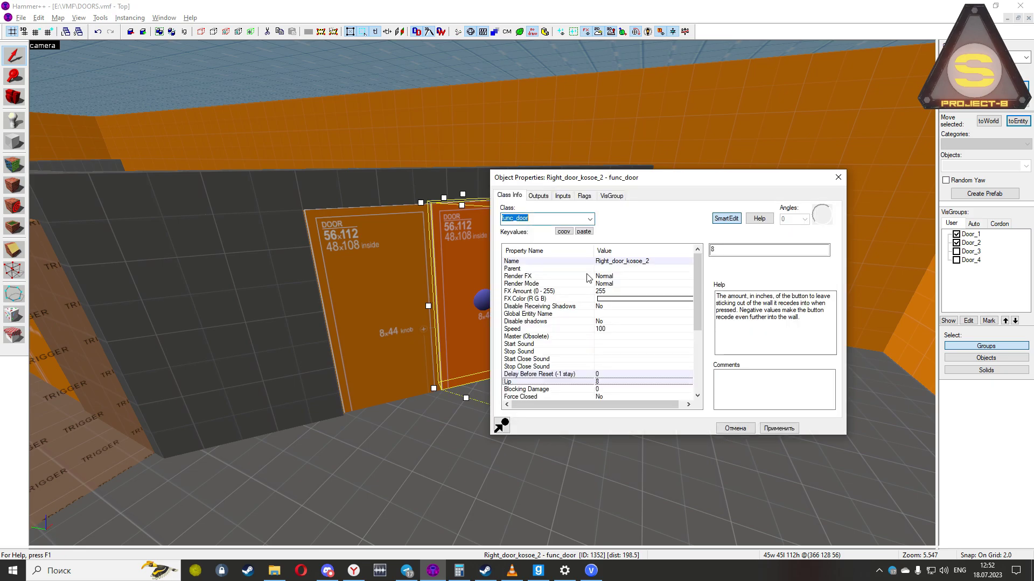
{"action": "scroll", "coordinate": [613, 347], "scroll_direction": "down", "scroll_amount": 5}
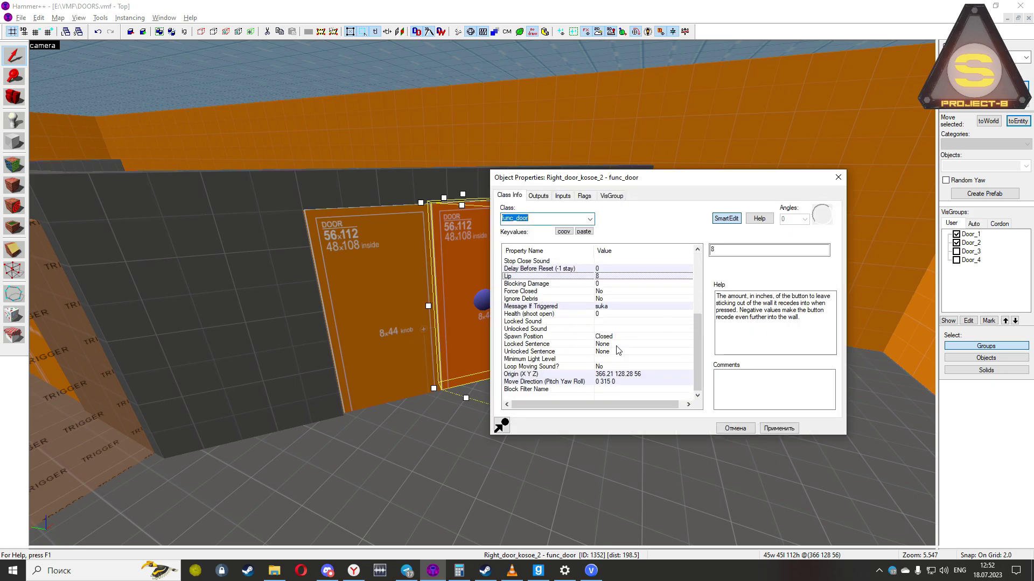
{"action": "left_click", "coordinate": [620, 382]}
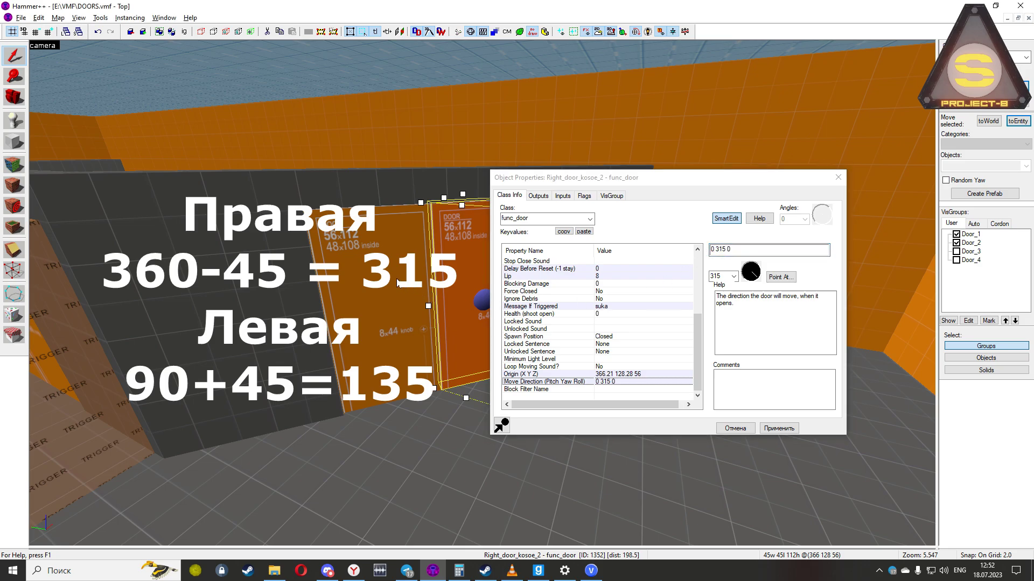
{"action": "left_click", "coordinate": [418, 290]}
{"action": "left_click", "coordinate": [742, 249]}
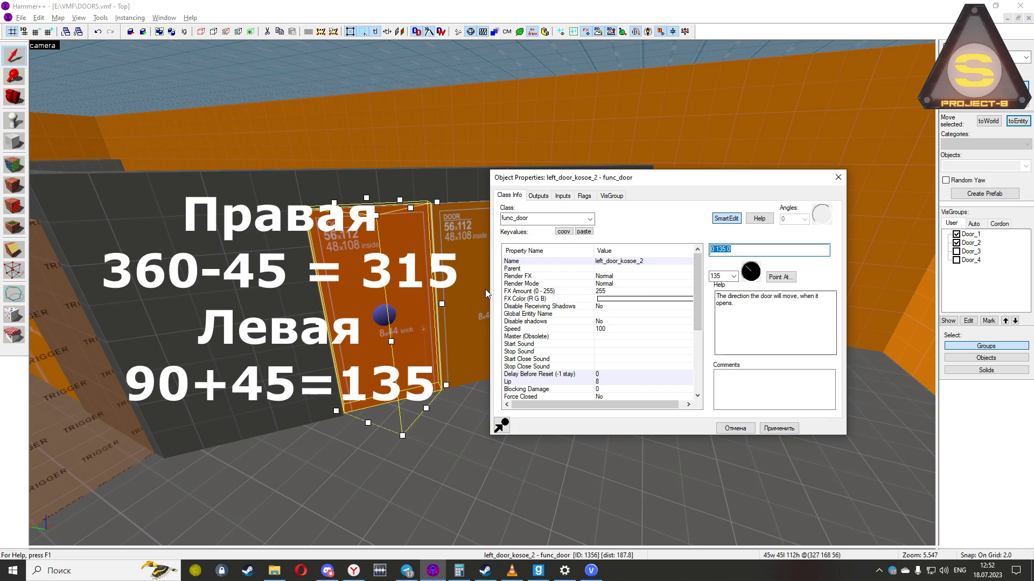
{"action": "left_click", "coordinate": [460, 294]}
{"action": "left_click", "coordinate": [739, 251]}
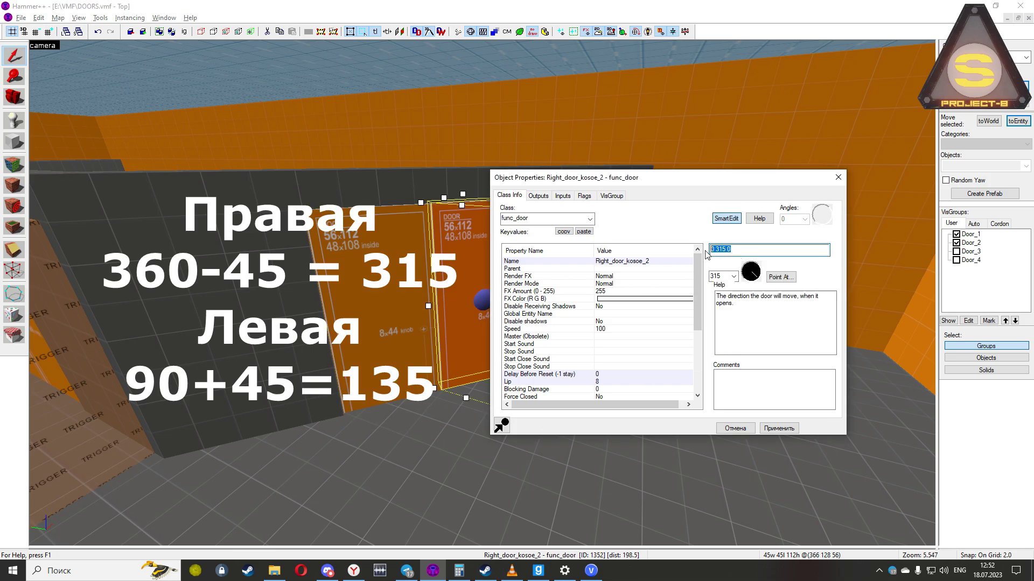
Check the Lip settings of both diagonal doors, close their properties and view the doors in the game
{"action": "left_click", "coordinate": [629, 382]}
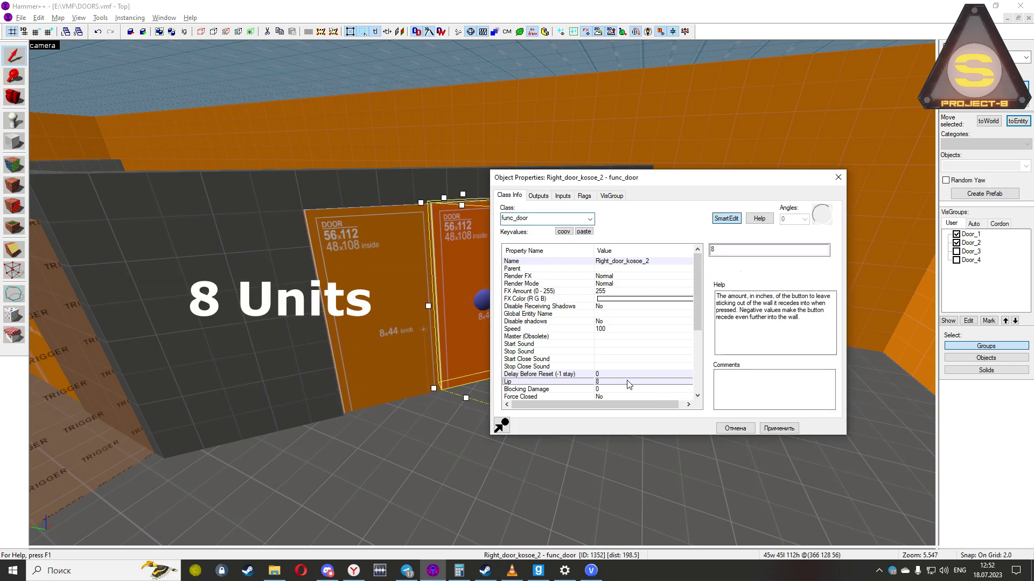
{"action": "left_click", "coordinate": [356, 329]}
{"action": "left_click", "coordinate": [720, 252]}
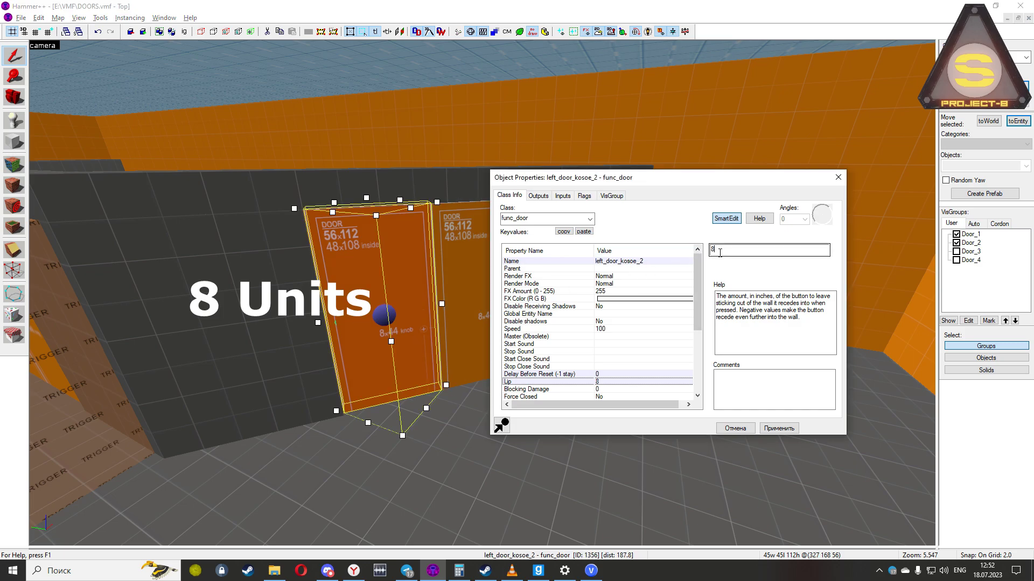
{"action": "left_click", "coordinate": [735, 428]}
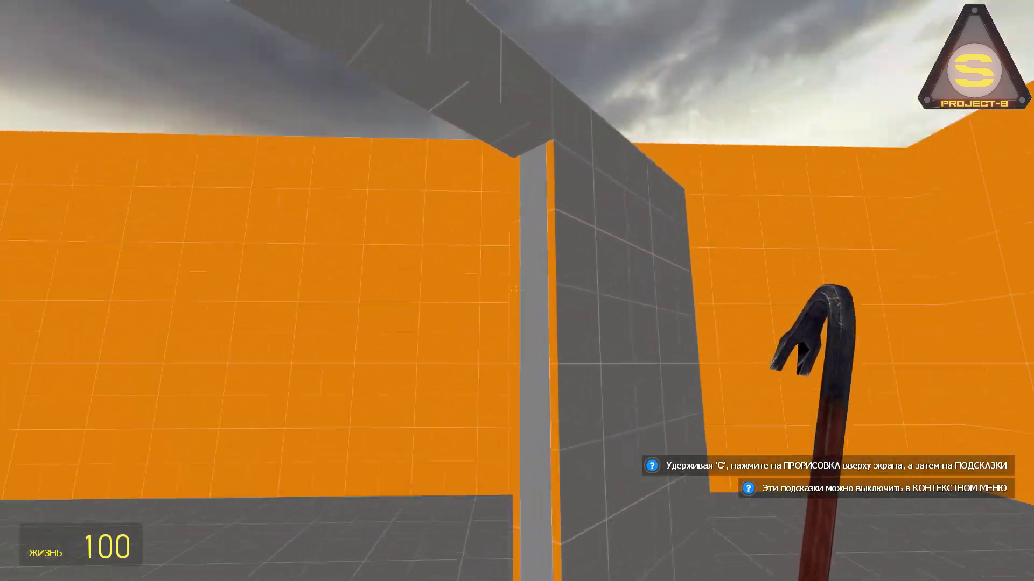
{"action": "key", "text": "a"}
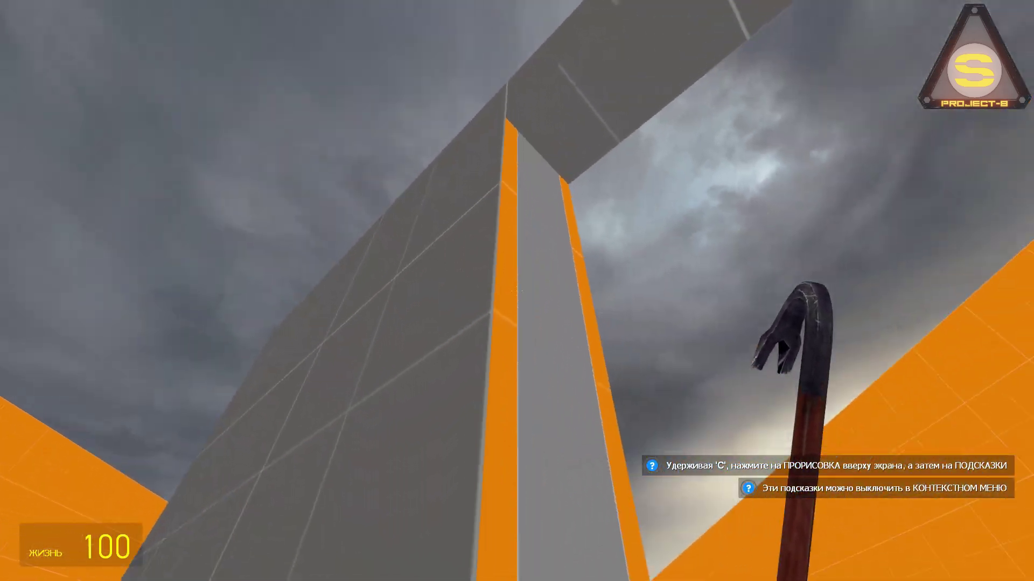
Tilt the vert_door wall and its door in the side view and turn them about 45° in the top view
{"action": "left_click", "coordinate": [241, 396]}
{"action": "left_click_drag", "start_coordinate": [721, 475], "coordinate": [747, 469]}
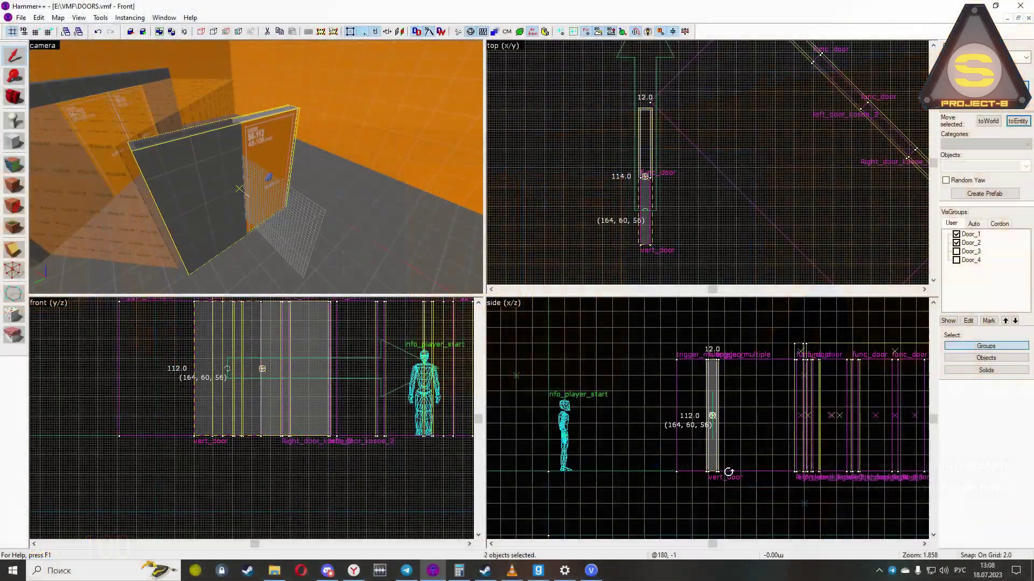
{"action": "left_click_drag", "start_coordinate": [605, 247], "coordinate": [556, 209]}
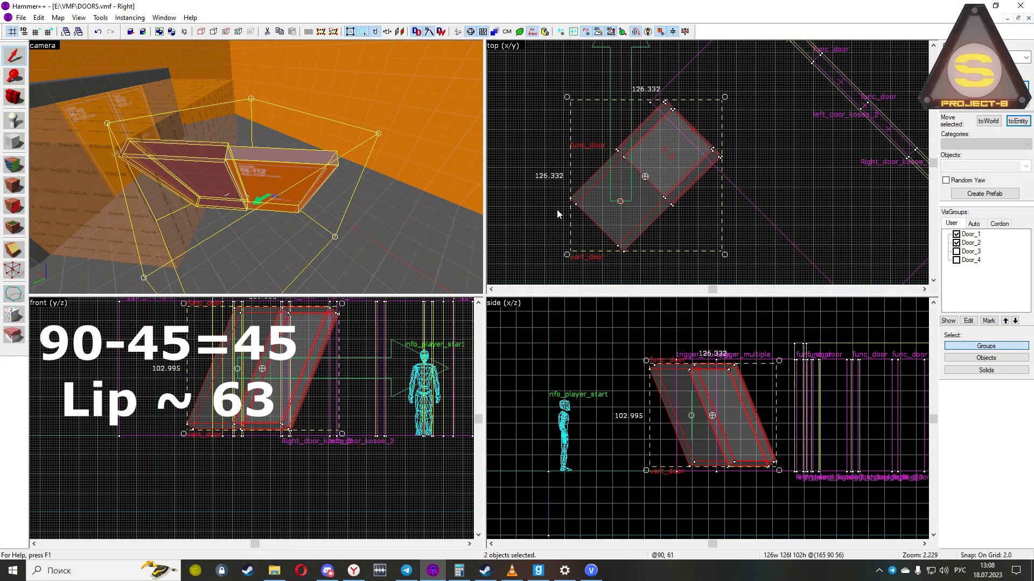
Open the properties of the tilted, rotated door and check its Lip setting
{"action": "double_click", "coordinate": [298, 181]}
{"action": "scroll", "coordinate": [644, 341], "scroll_direction": "down", "scroll_amount": 5}
{"action": "left_click", "coordinate": [533, 277]}
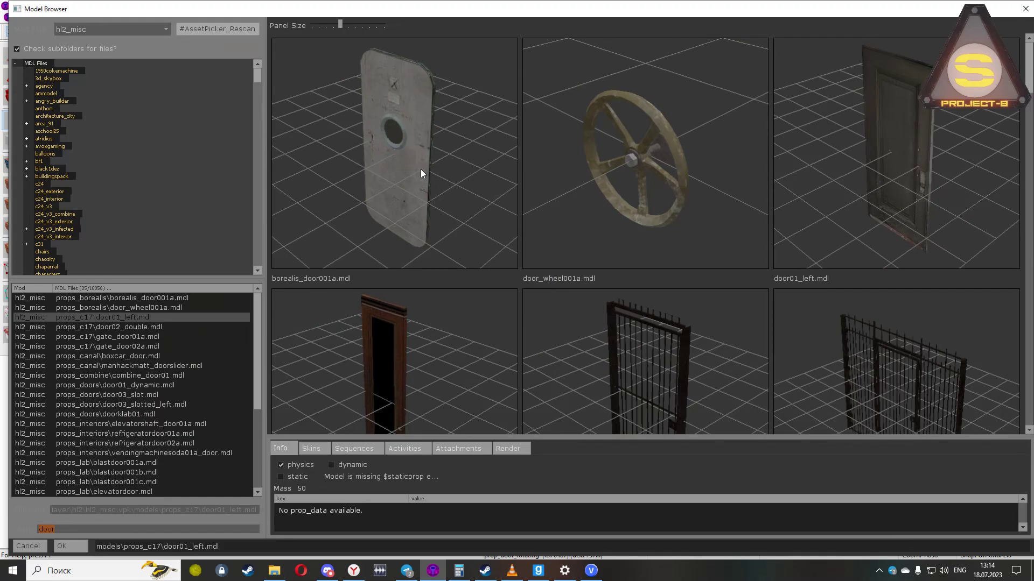
Assign the borealis_door001a.mdl model to the prop_door_rotating, apply it, and test opening and closing the door in the game
{"action": "double_click", "coordinate": [421, 169]}
{"action": "left_click", "coordinate": [771, 429]}
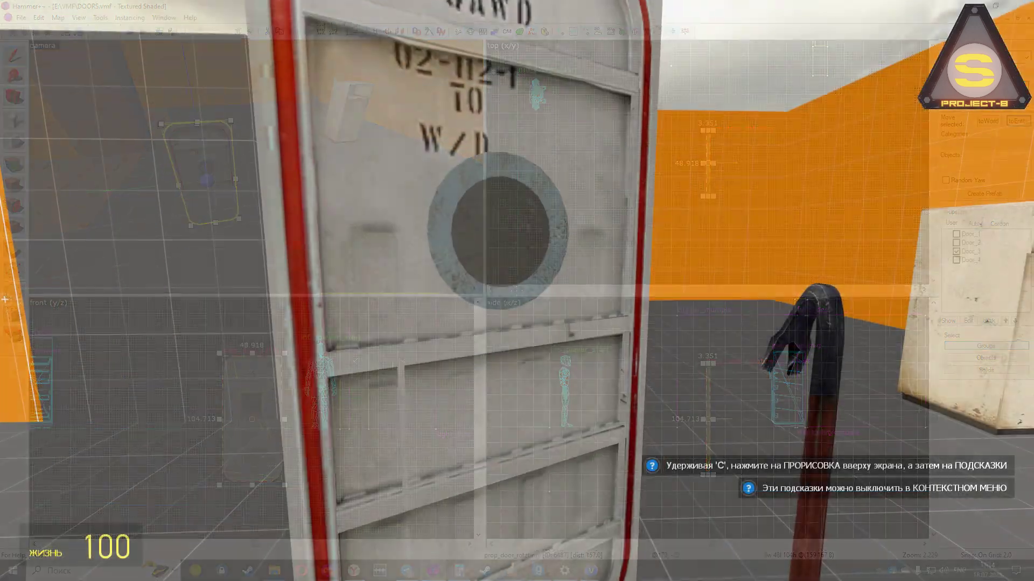
{"action": "key", "text": "e"}
{"action": "key", "text": "e"}
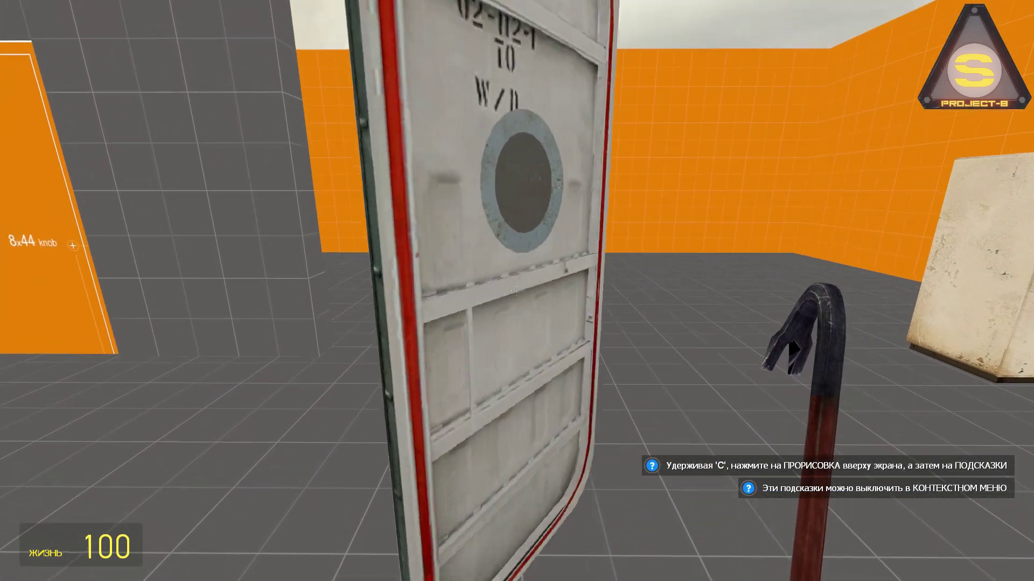
{"action": "key", "text": "e"}
{"action": "key", "text": "s"}
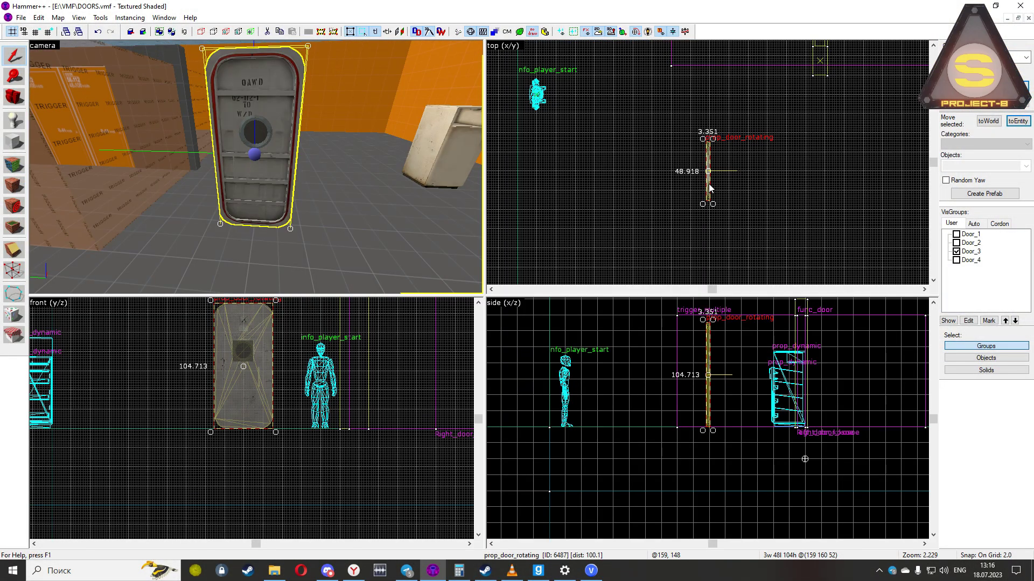
Move the rotation axis point of the prop_door_rotating from the door's centre to its side edge
{"action": "scroll", "coordinate": [709, 184], "scroll_direction": "up", "scroll_amount": 8}
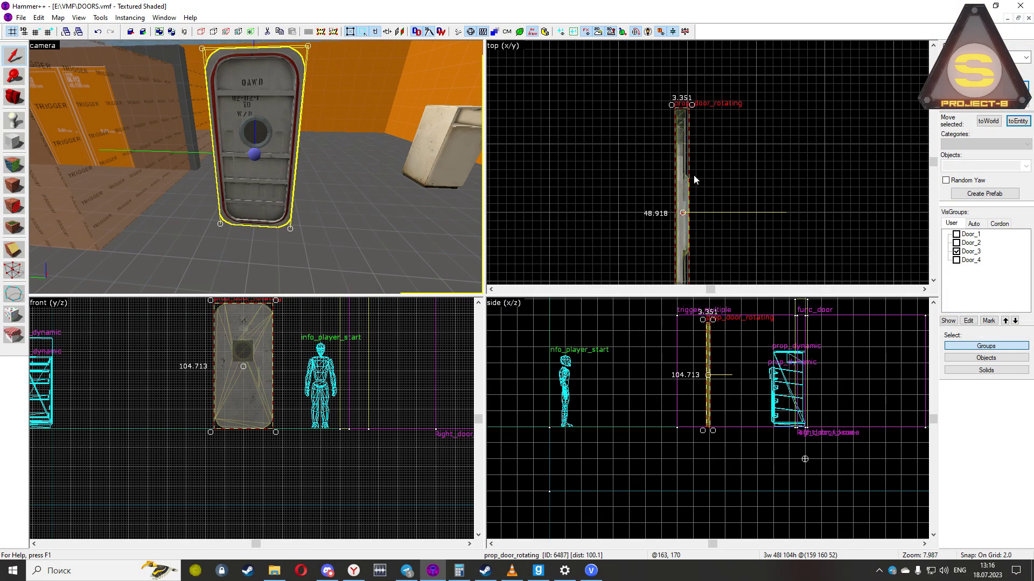
{"action": "left_click_drag", "start_coordinate": [683, 227], "coordinate": [675, 108]}
{"action": "scroll", "coordinate": [682, 145], "scroll_direction": "up", "scroll_amount": 4}
{"action": "scroll", "coordinate": [683, 99], "scroll_direction": "down", "scroll_amount": 1}
{"action": "scroll", "coordinate": [684, 97], "scroll_direction": "down", "scroll_amount": 3}
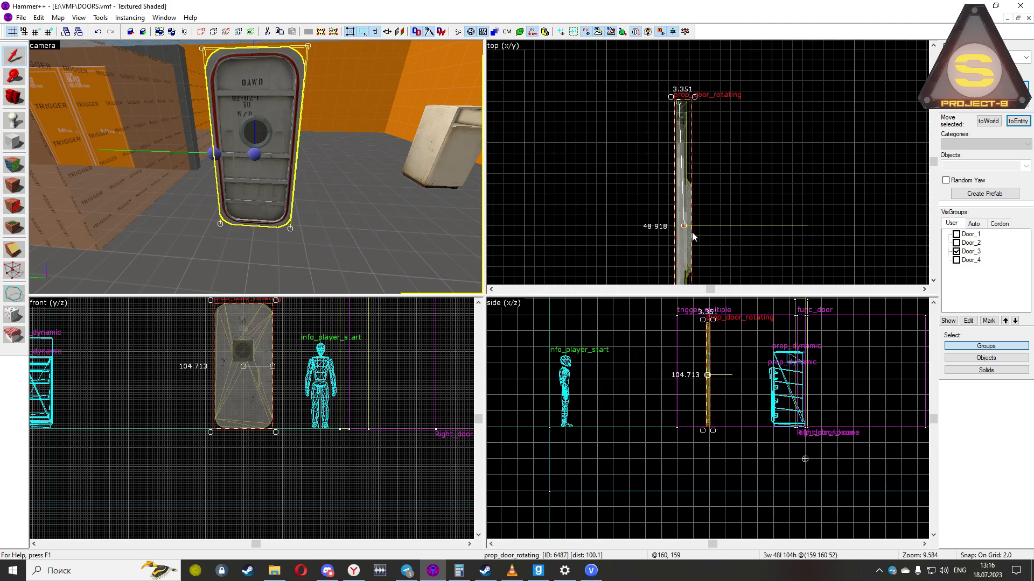
{"action": "scroll", "coordinate": [731, 384], "scroll_direction": "up", "scroll_amount": 4}
{"action": "scroll", "coordinate": [897, 528], "scroll_direction": "down", "scroll_amount": 3}
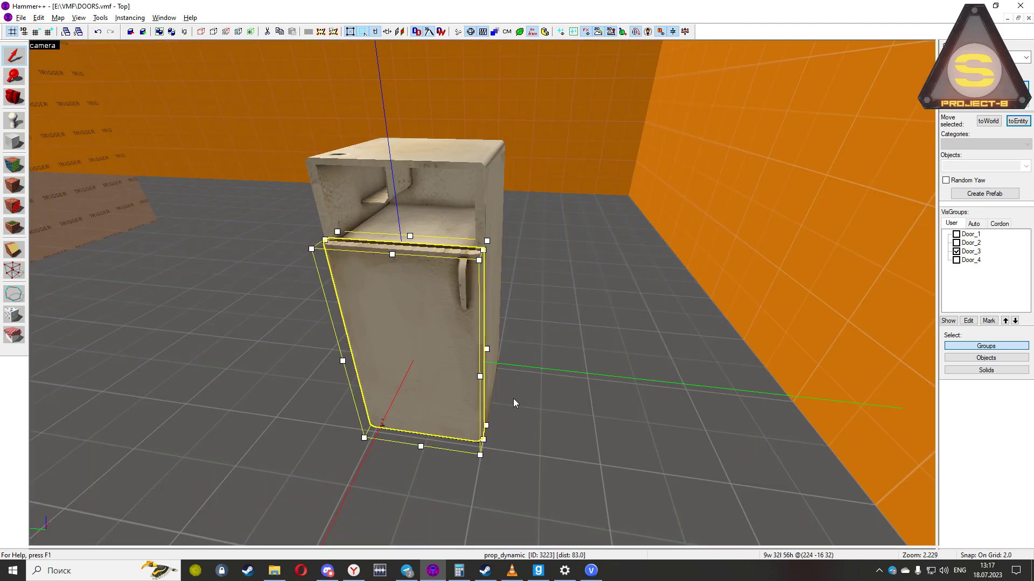
Inspect the refrigerator door model's Parent, and the Render Mode and flags of the func_door_rotating Fake_door_model
{"action": "key", "text": "alt+Return"}
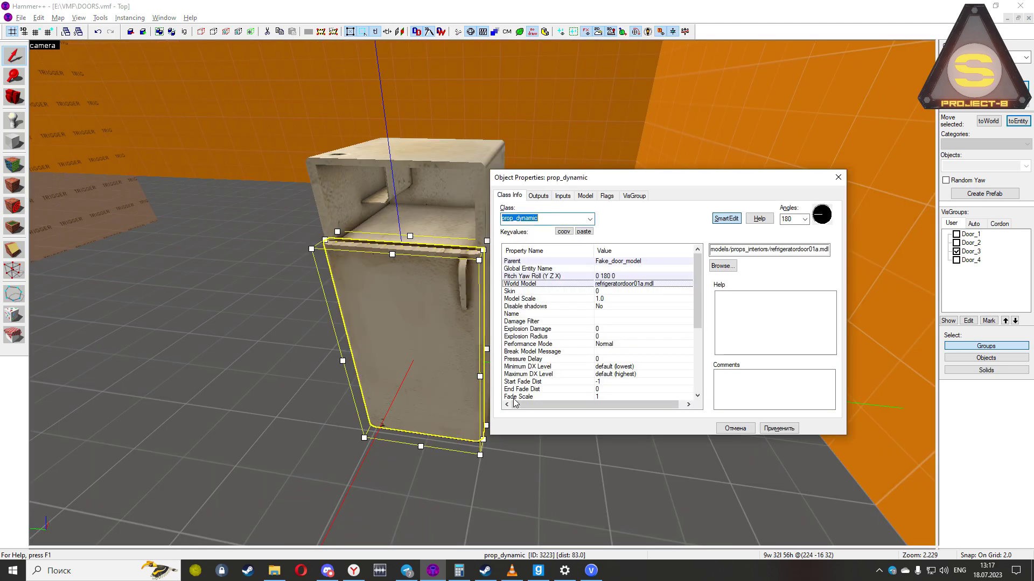
{"action": "left_click", "coordinate": [554, 261]}
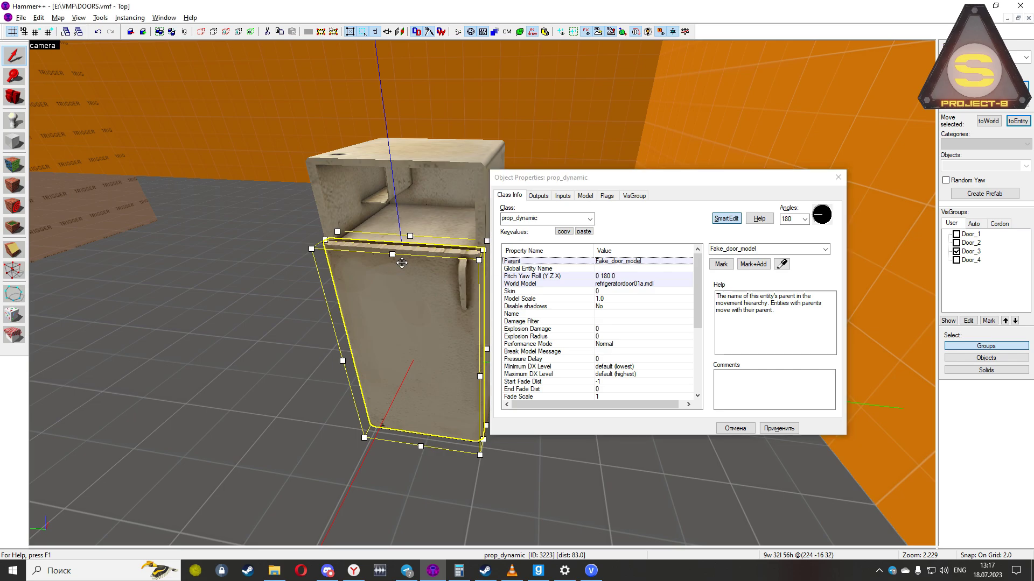
{"action": "left_click", "coordinate": [399, 293]}
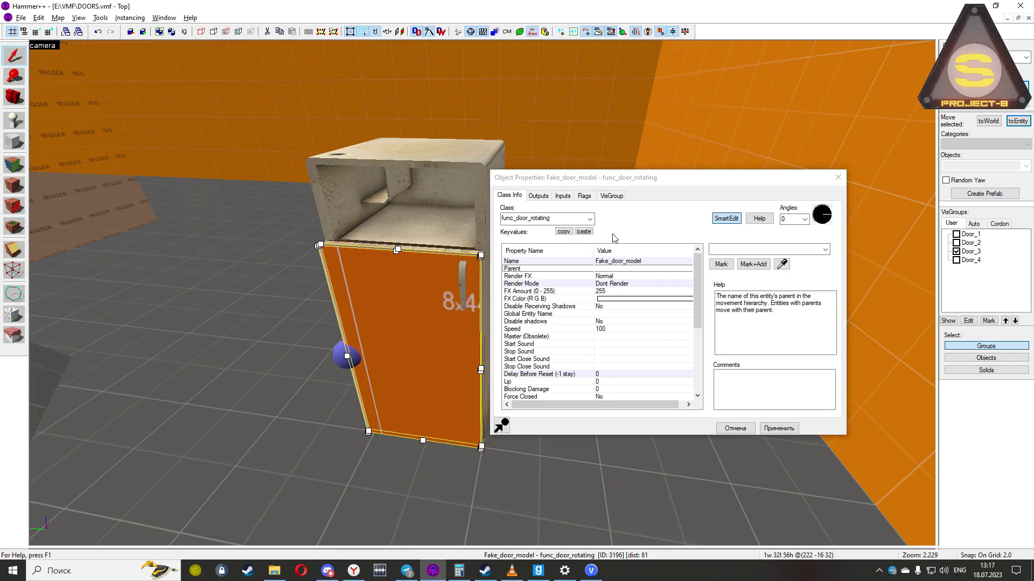
{"action": "left_click", "coordinate": [618, 285]}
{"action": "left_click", "coordinate": [584, 197]}
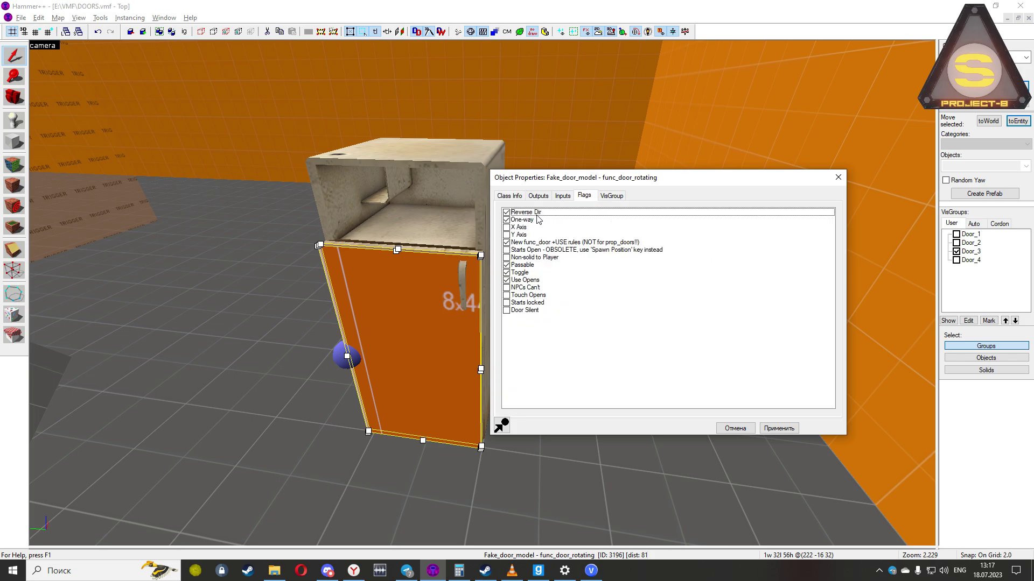
{"action": "left_click", "coordinate": [549, 243]}
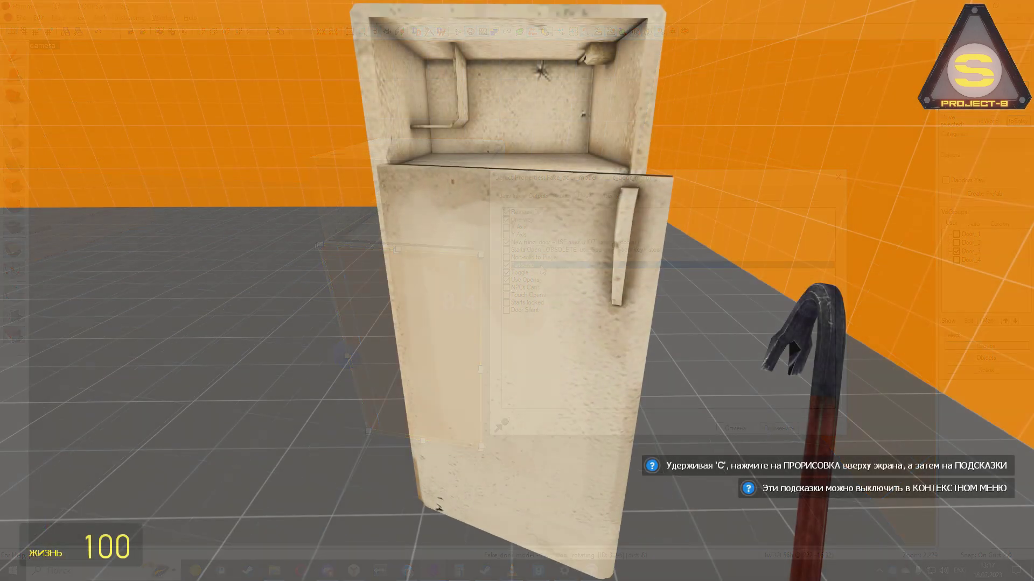
Test the refrigerator door in the game and shoot the physics door with the shotgun to check how it swings
{"action": "key", "text": "e"}
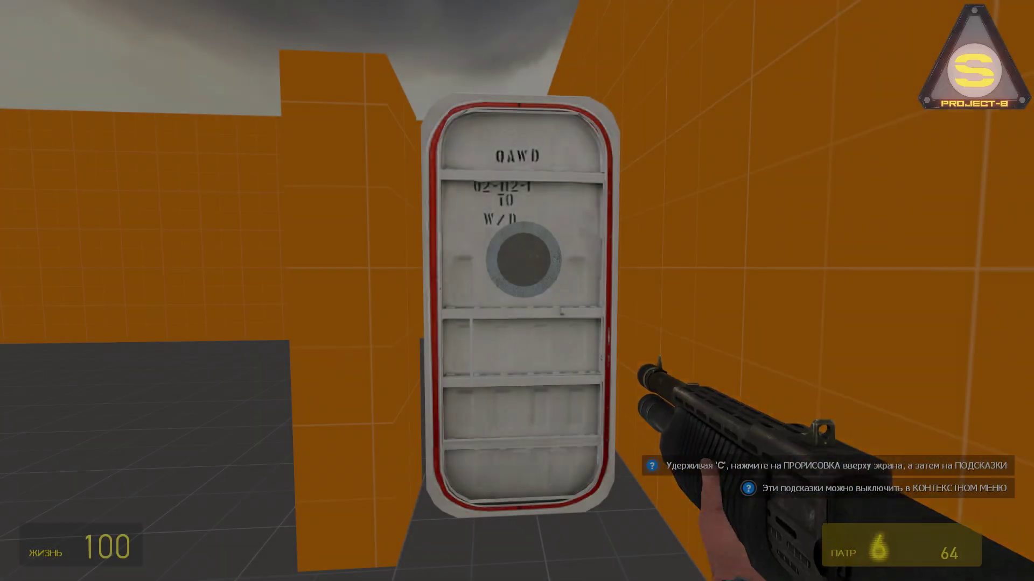
{"action": "left_click", "coordinate": [517, 290]}
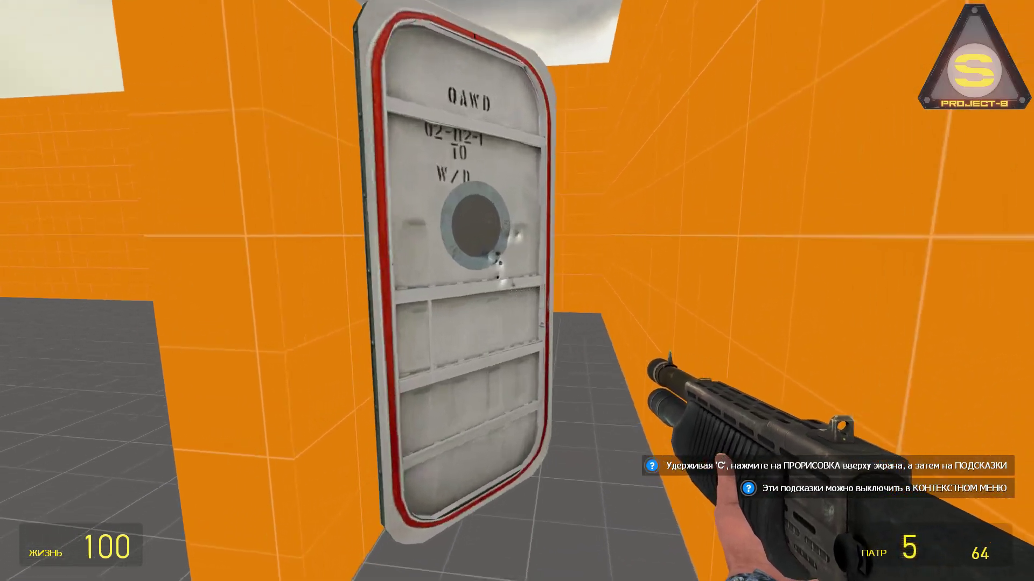
{"action": "left_click", "coordinate": [517, 291]}
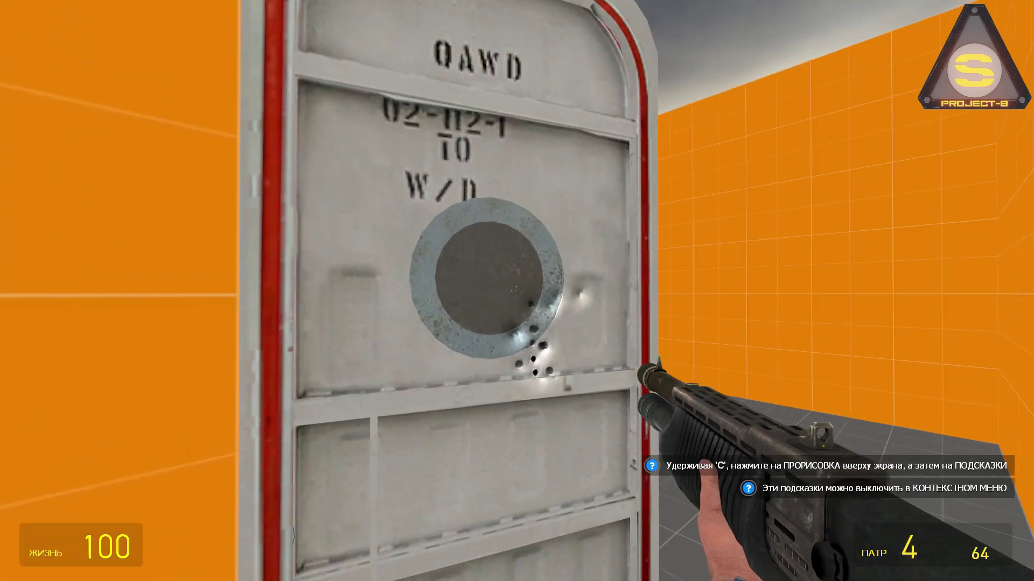
{"action": "left_click", "coordinate": [517, 291]}
{"action": "key", "text": "d"}
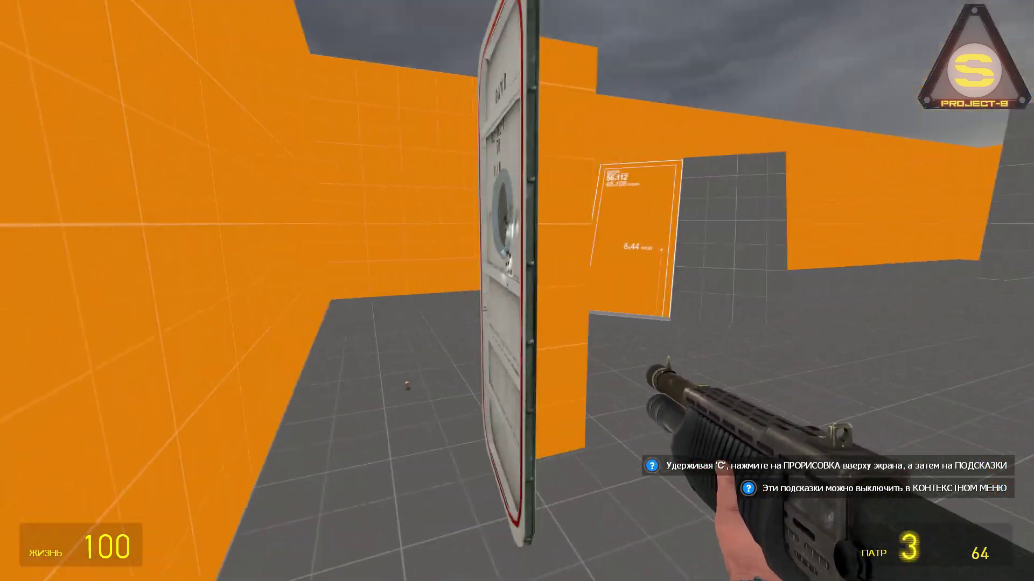
{"action": "key", "text": "w"}
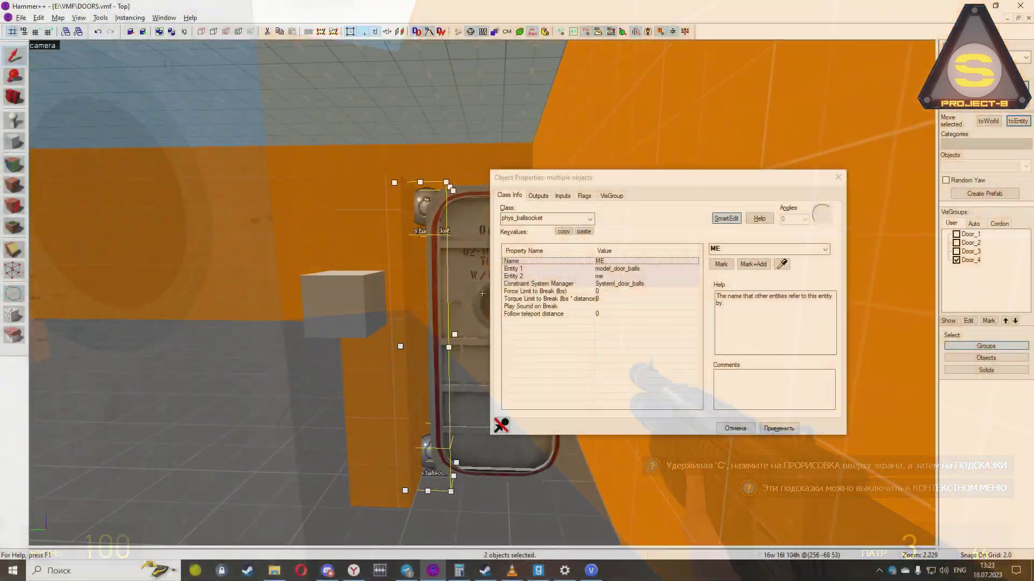
Inspect the shared properties of the two selected phys_ballsocket entities, including their Force Limit to Break setting
{"action": "scroll", "coordinate": [482, 294], "scroll_direction": "up", "scroll_amount": 5}
{"action": "scroll", "coordinate": [482, 293], "scroll_direction": "down", "scroll_amount": 6}
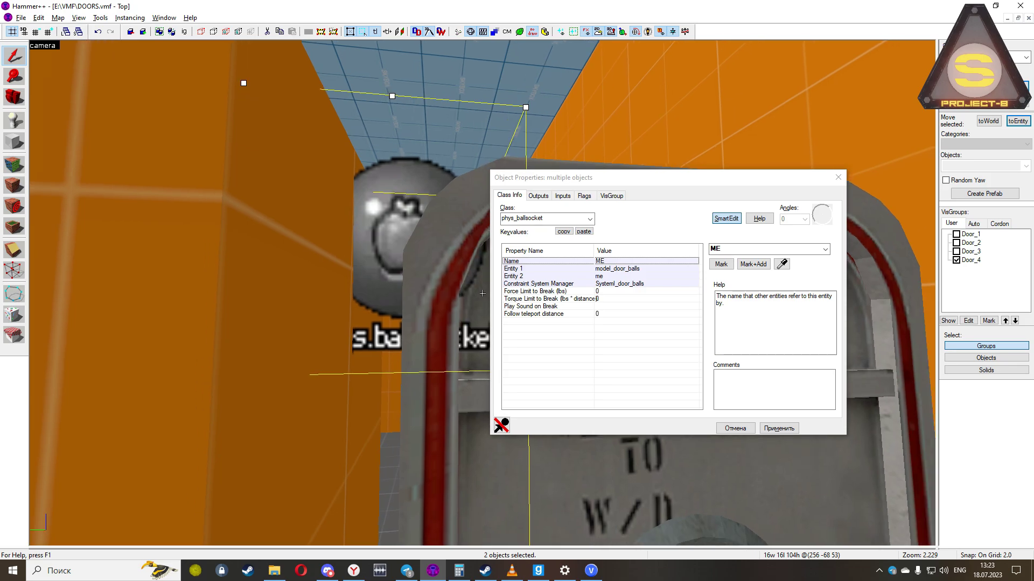
{"action": "scroll", "coordinate": [482, 294], "scroll_direction": "down", "scroll_amount": 3}
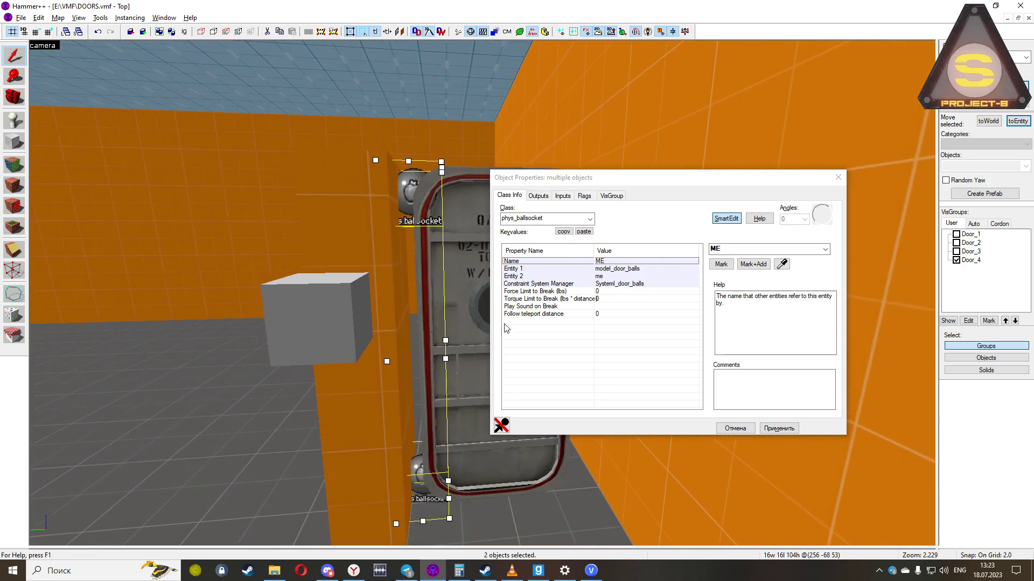
{"action": "left_click", "coordinate": [533, 291]}
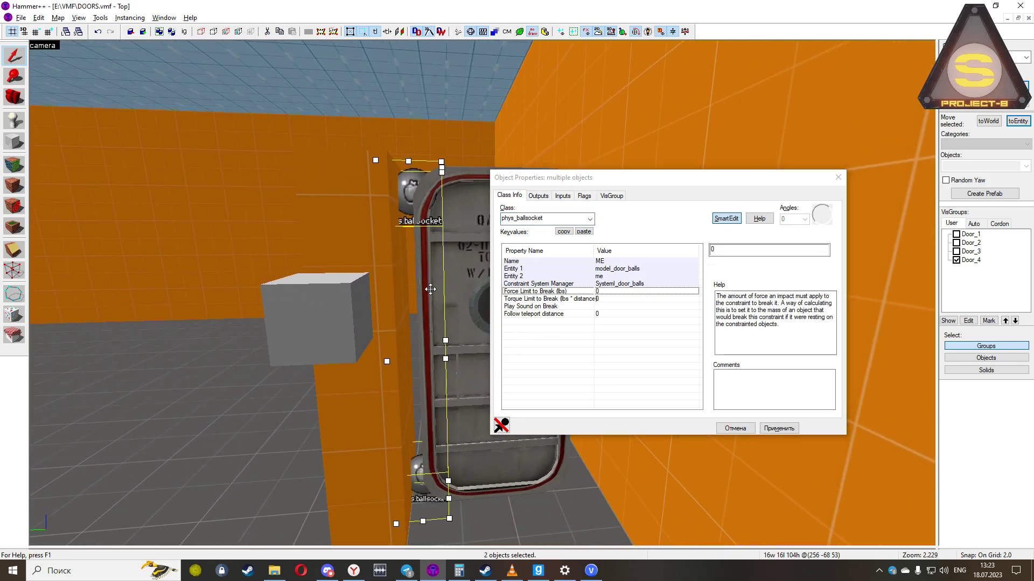
Inspect the properties of the prop_physics door, the upper phys_ballsocket and the phys_constraintsystem block, and close the object properties
{"action": "left_click", "coordinate": [464, 291]}
{"action": "key", "text": "z"}
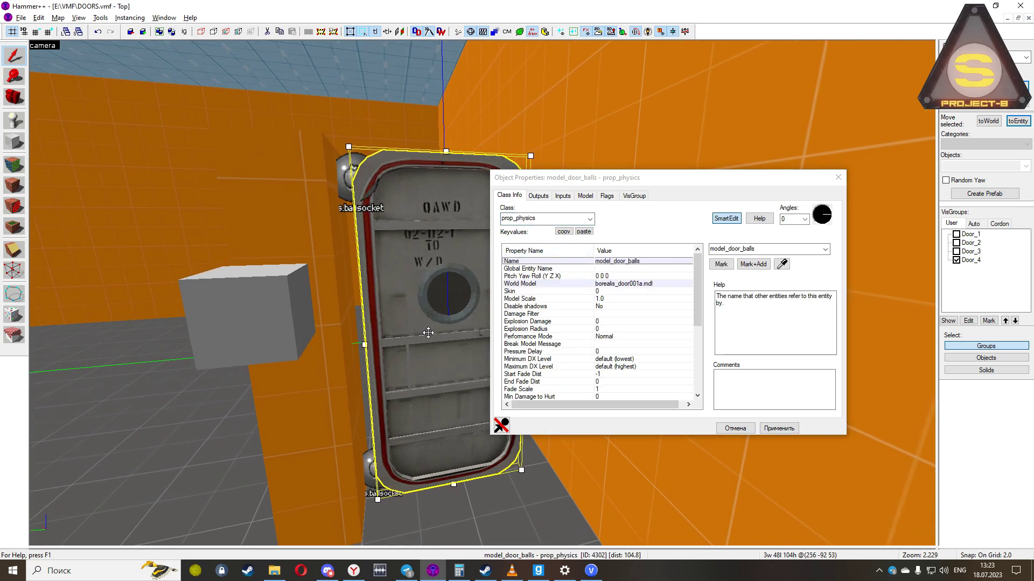
{"action": "left_click", "coordinate": [349, 200]}
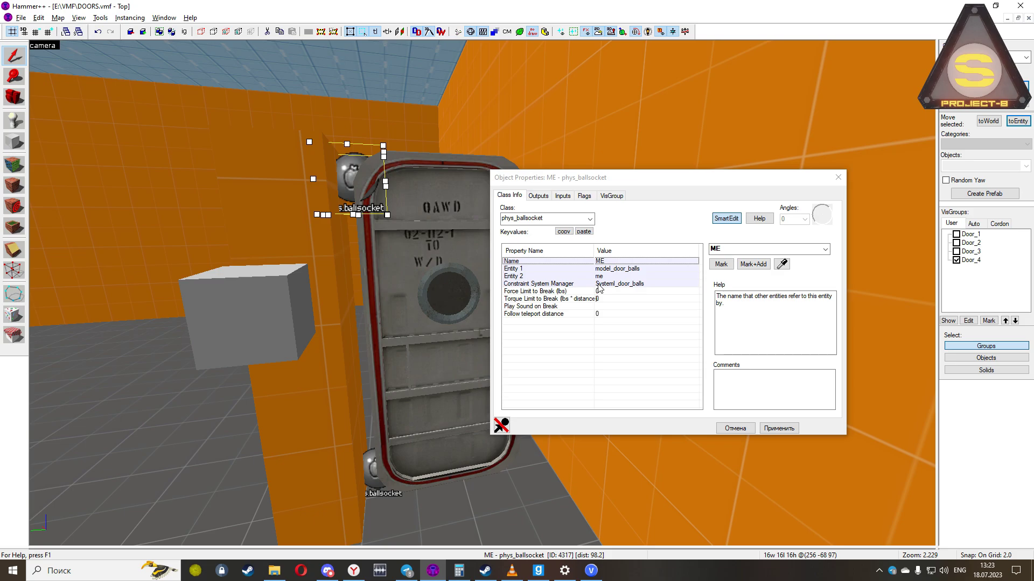
{"action": "left_click", "coordinate": [258, 296]}
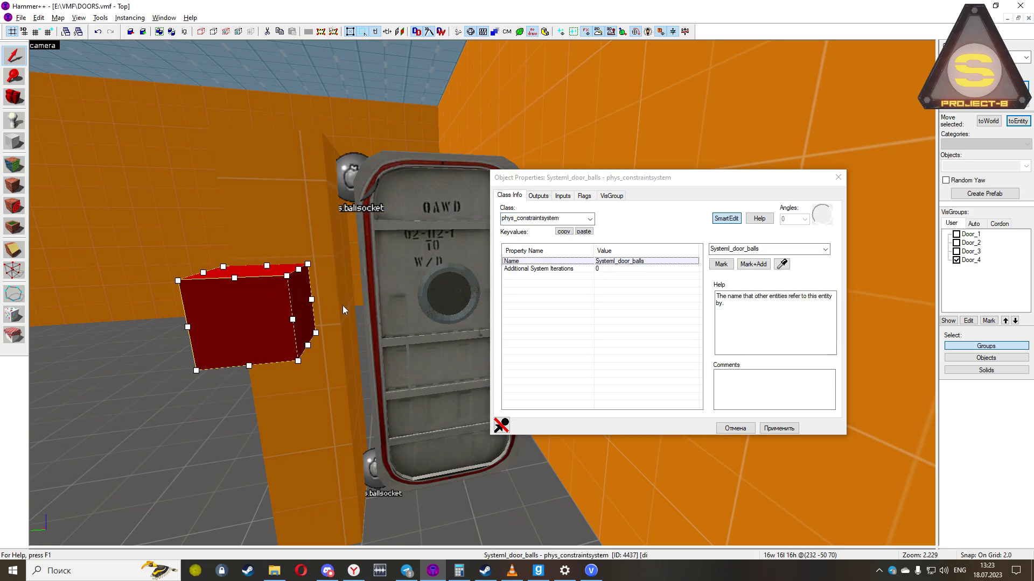
{"action": "left_click", "coordinate": [350, 178]}
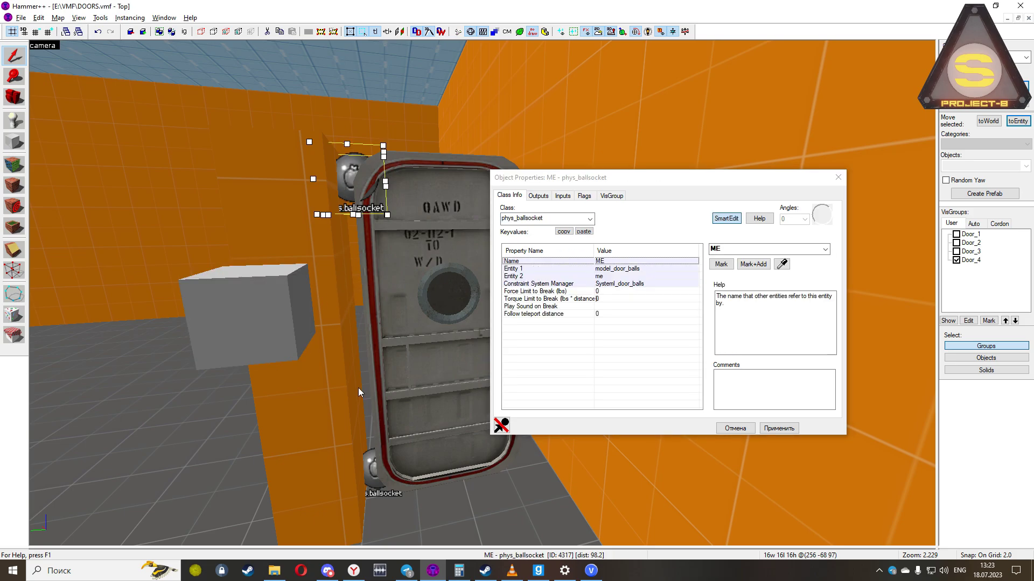
{"action": "left_click", "coordinate": [735, 429]}
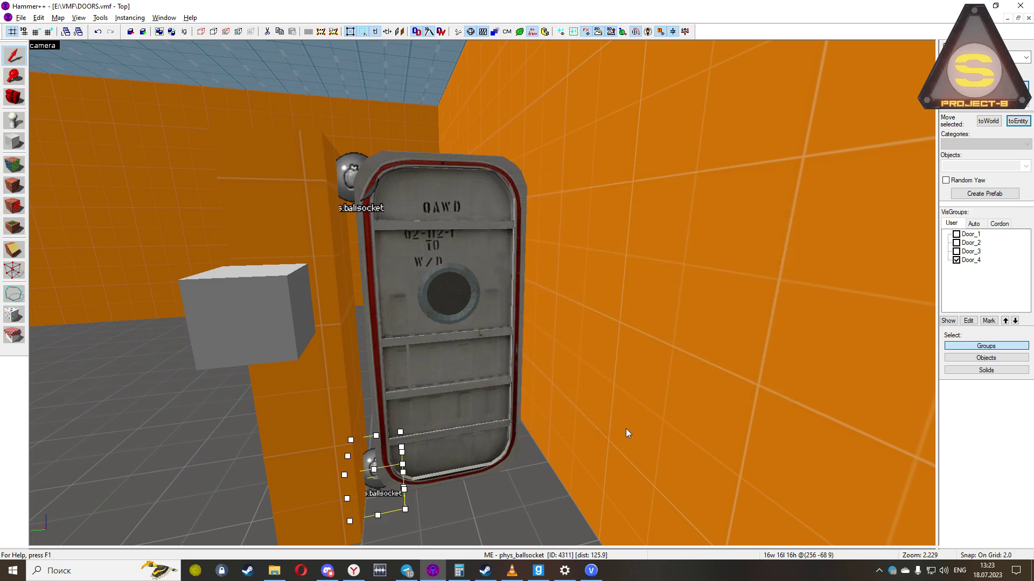
{"action": "key", "text": "z"}
{"action": "key", "text": "a"}
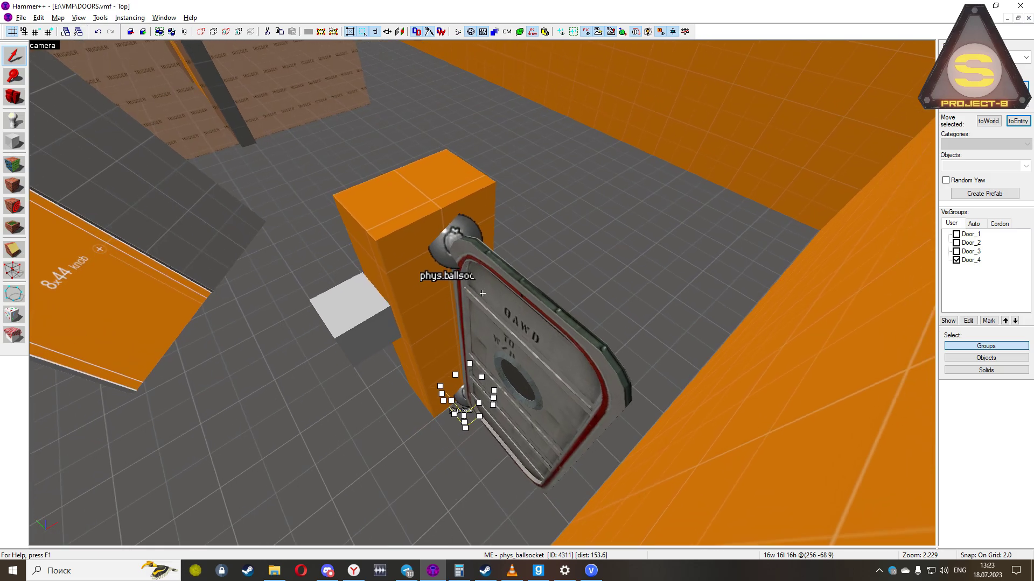